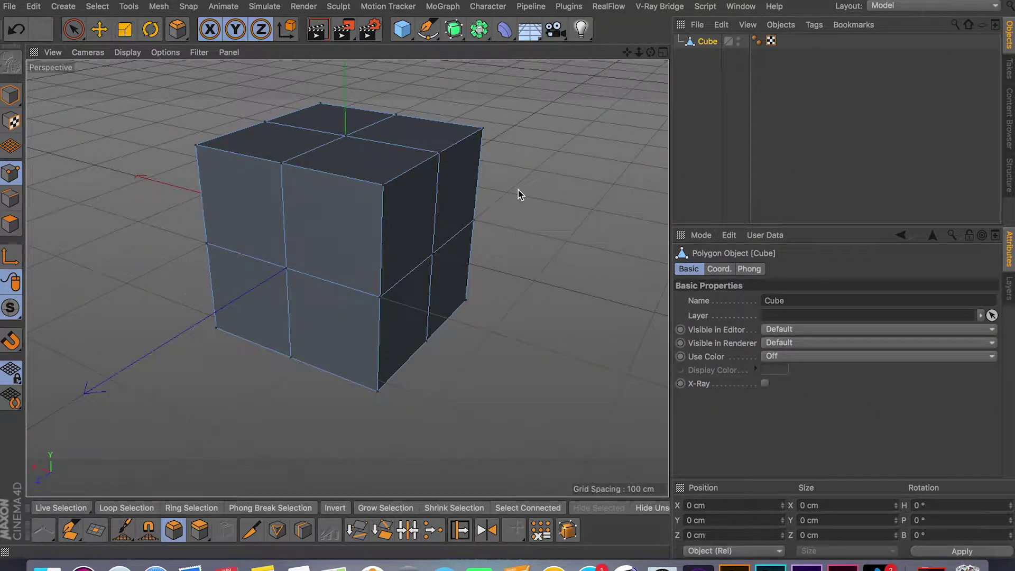
Switch the cube to polygon editing mode and activate the Bevel tool.
{"action": "left_click_drag", "start_coordinate": [510, 227], "coordinate": [585, 290], "text": "alt"}
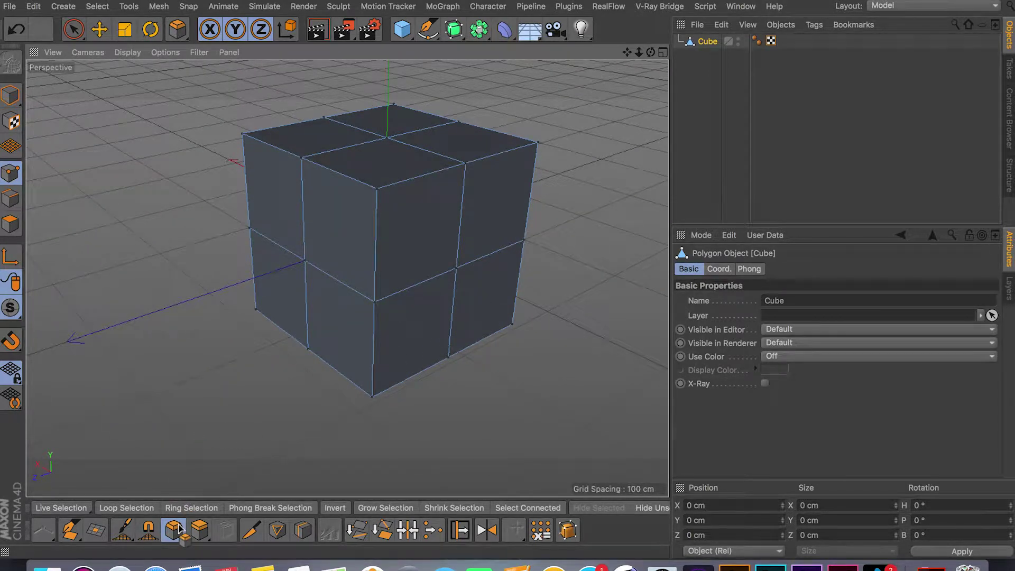
{"action": "left_click_drag", "start_coordinate": [489, 327], "coordinate": [275, 381], "text": "alt"}
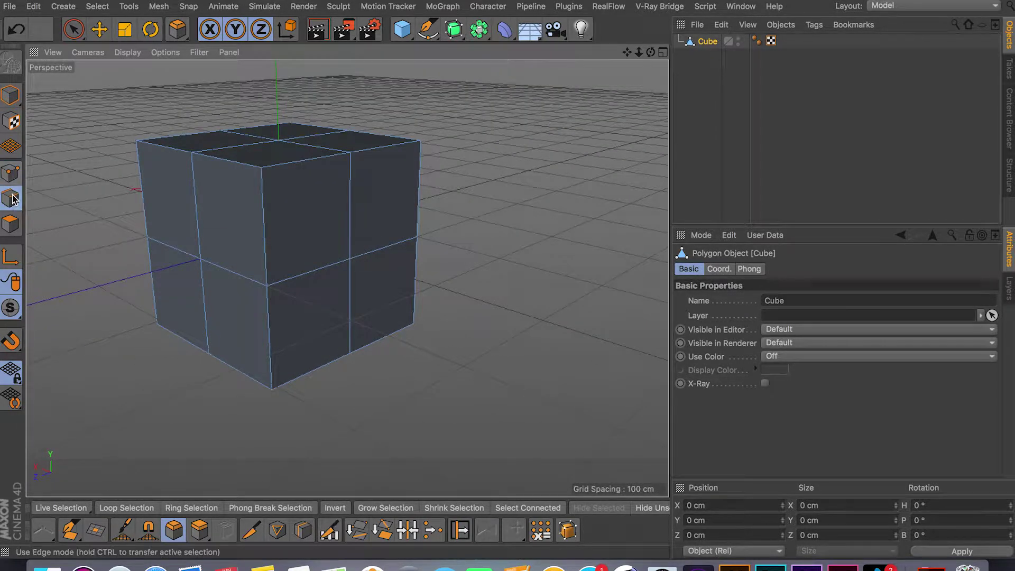
{"action": "left_click", "coordinate": [20, 229]}
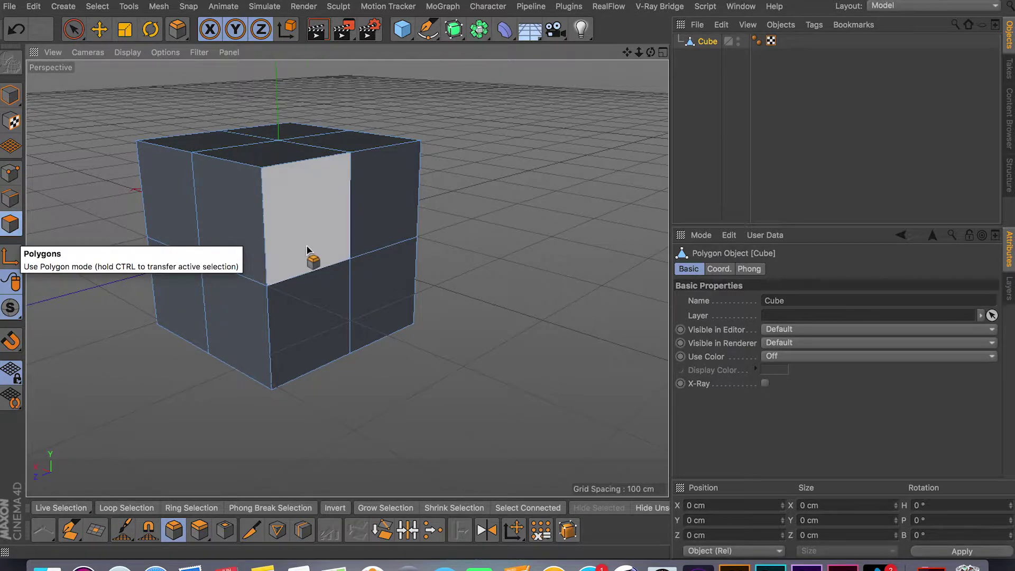
{"action": "middle_click_drag", "start_coordinate": [306, 249], "coordinate": [341, 234], "text": "alt"}
{"action": "left_click", "coordinate": [173, 539]}
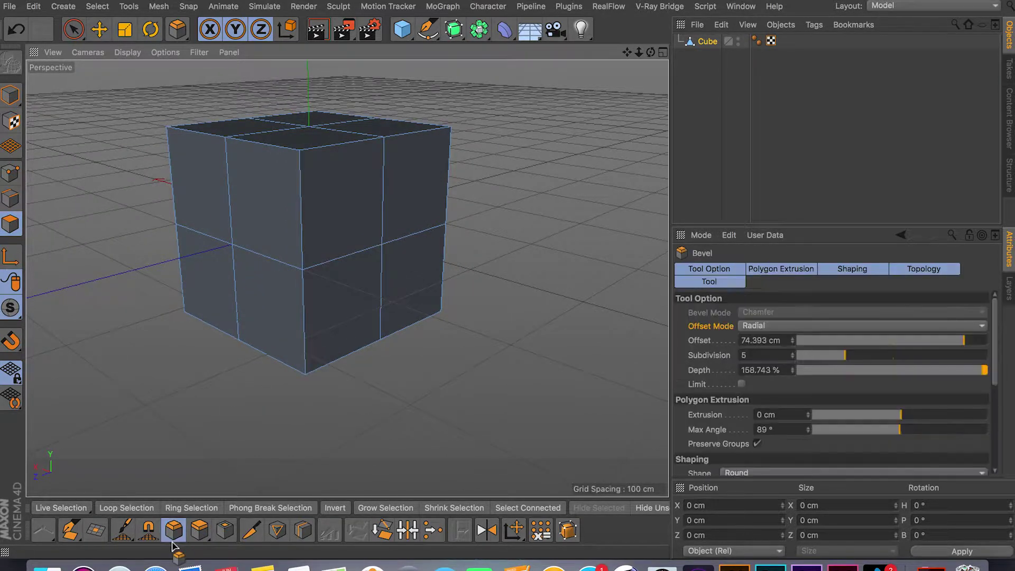
{"action": "mouse_move", "coordinate": [997, 369]}
{"action": "left_mouse_down"}
{"action": "mouse_move", "coordinate": [993, 469]}
{"action": "mouse_move", "coordinate": [1001, 353]}
{"action": "left_mouse_up"}
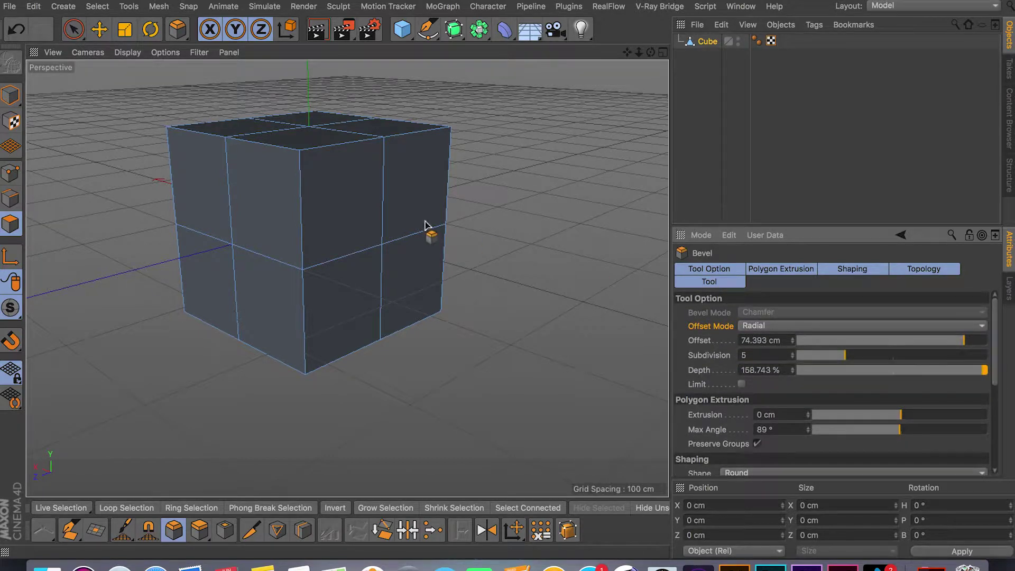
{"action": "left_click_drag", "start_coordinate": [427, 225], "coordinate": [381, 256], "text": "alt"}
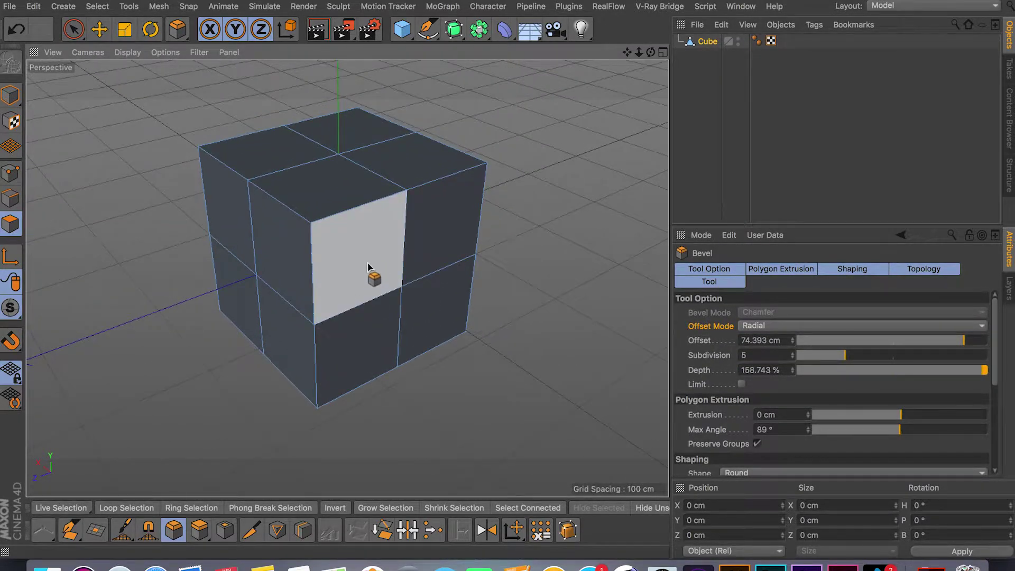
{"action": "left_click_drag", "start_coordinate": [356, 265], "coordinate": [352, 359], "text": "alt"}
{"action": "left_click", "coordinate": [454, 29]}
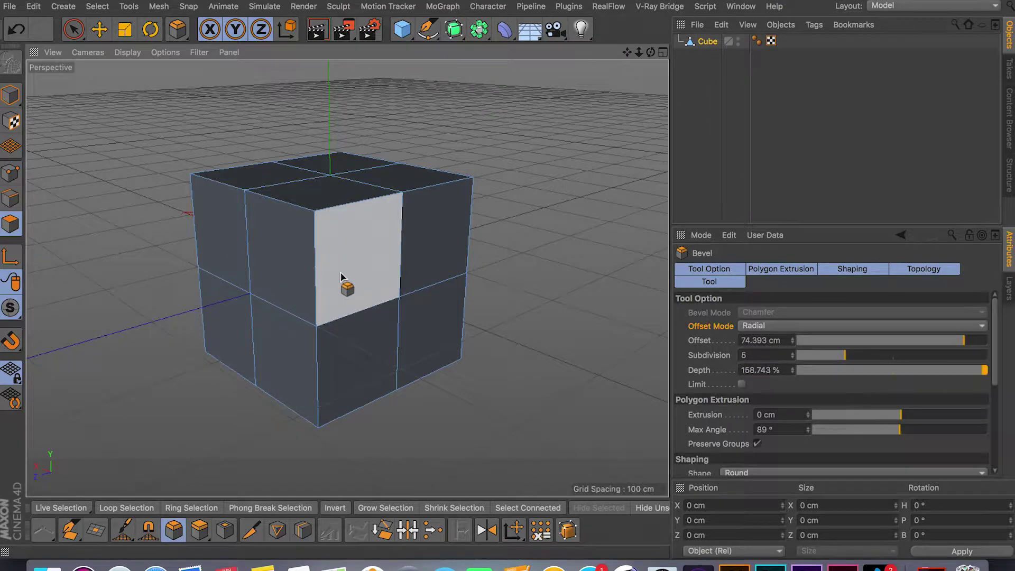
{"action": "left_click_drag", "start_coordinate": [340, 290], "coordinate": [447, 243], "text": "alt"}
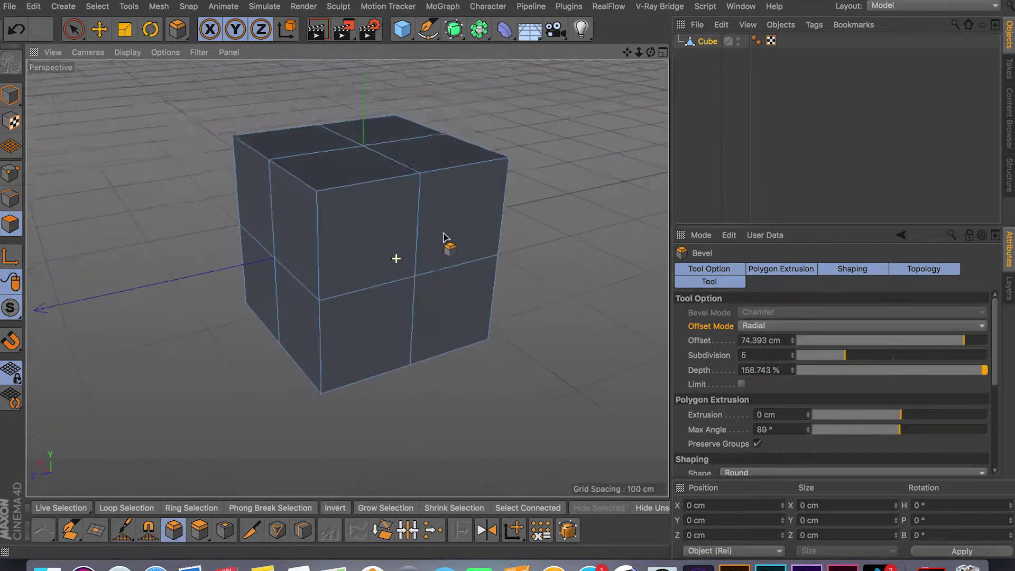
{"action": "left_click_drag", "start_coordinate": [413, 275], "coordinate": [453, 283], "text": "alt"}
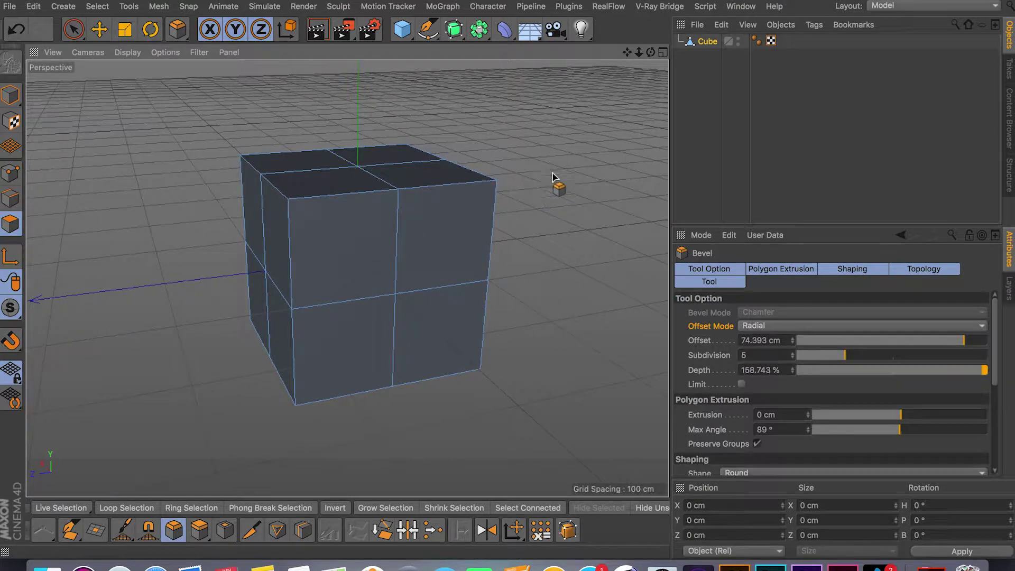
Extrude the cube's upper corner polygon outward along Z to a position of about 197 cm.
{"action": "left_click", "coordinate": [708, 43]}
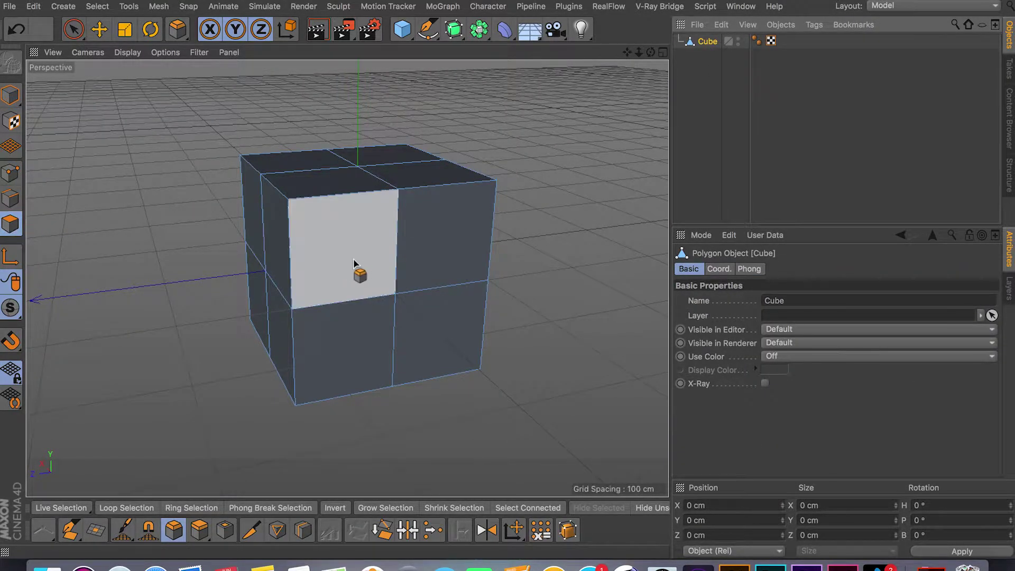
{"action": "left_click_drag", "start_coordinate": [356, 267], "coordinate": [205, 253], "text": "alt"}
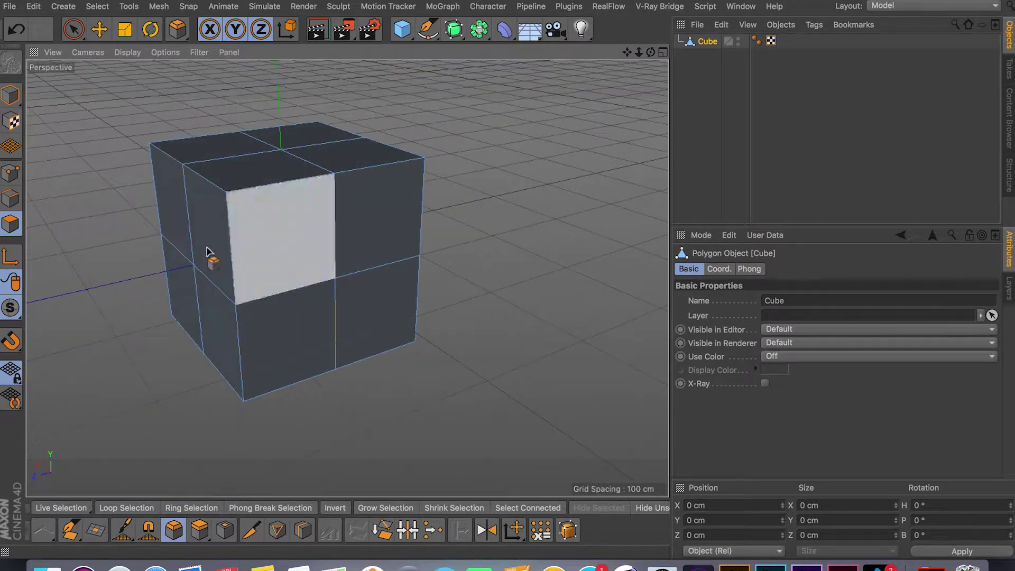
{"action": "left_click", "coordinate": [207, 248]}
{"action": "key", "text": "e"}
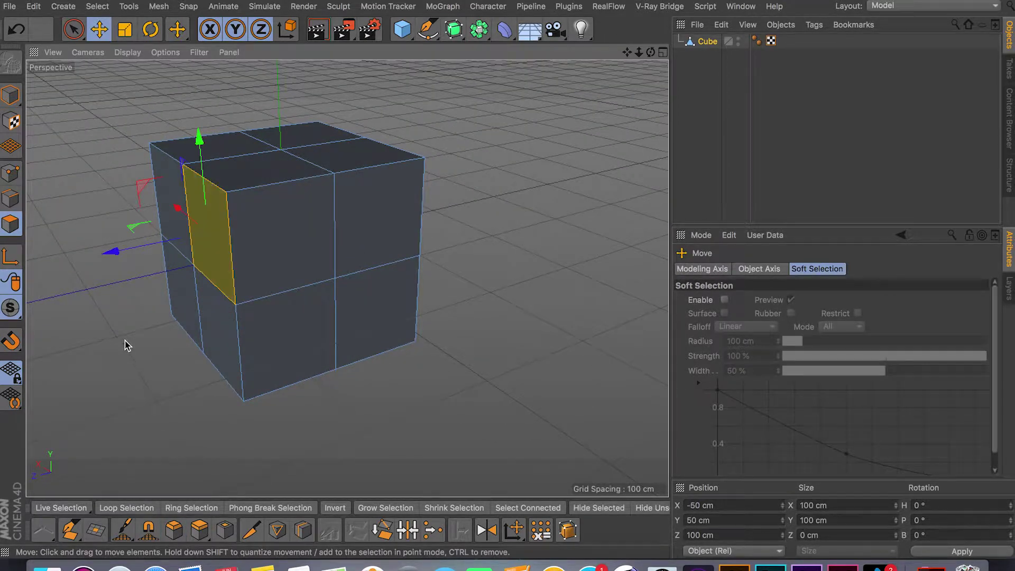
{"action": "left_click_drag", "start_coordinate": [125, 344], "coordinate": [313, 275], "text": "alt"}
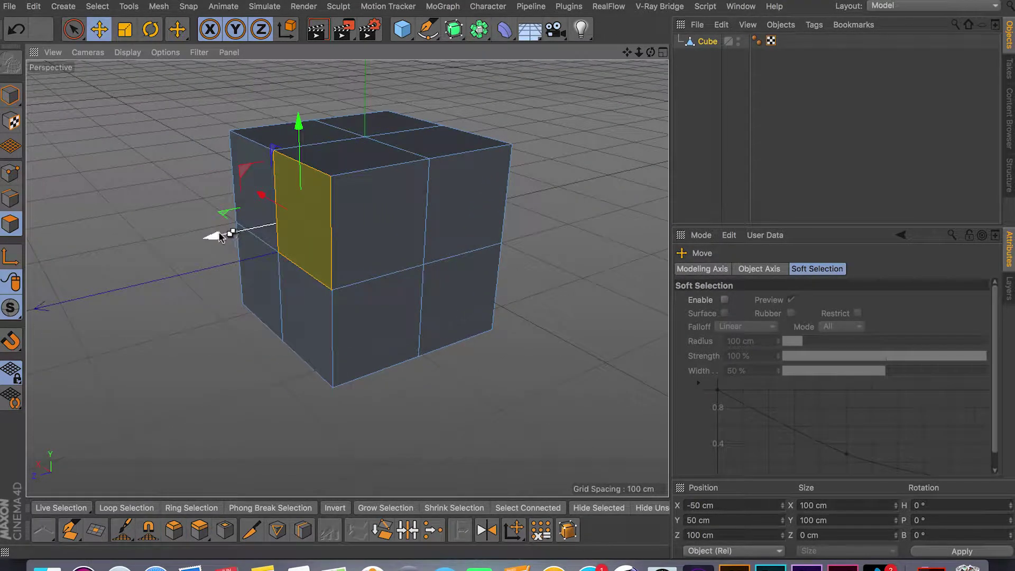
{"action": "left_click_drag", "start_coordinate": [220, 236], "coordinate": [107, 260]}
{"action": "left_click_drag", "start_coordinate": [169, 315], "coordinate": [102, 366], "text": "alt"}
{"action": "left_click", "coordinate": [183, 343]}
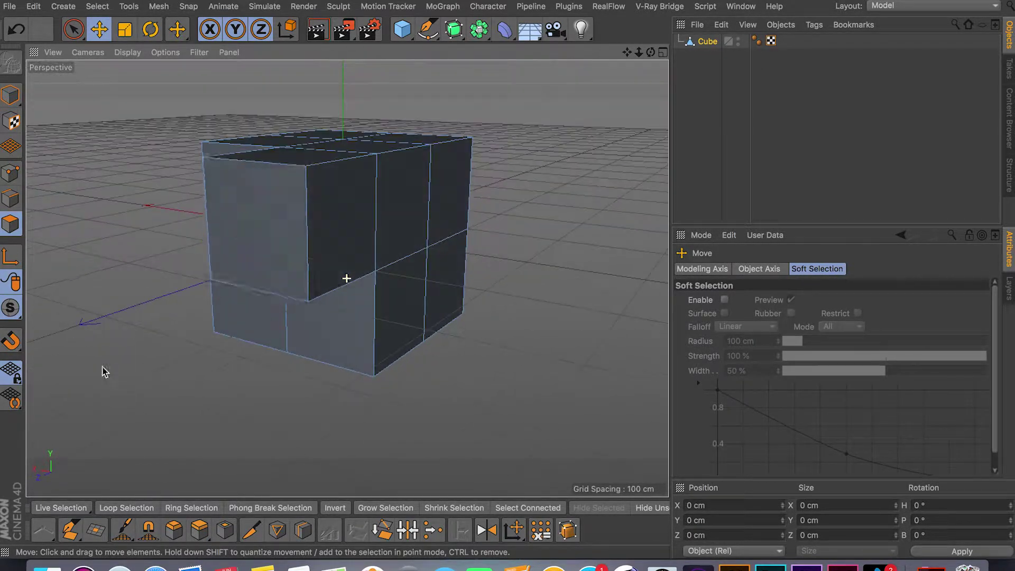
{"action": "left_click_drag", "start_coordinate": [219, 341], "coordinate": [268, 299], "text": "alt"}
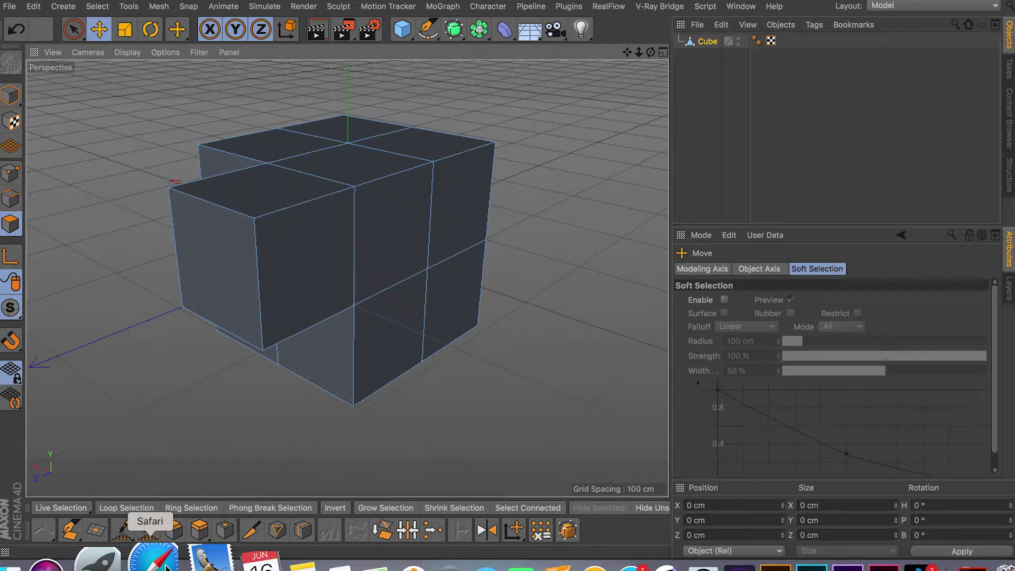
Bevel the extruded block's front polygon inward with an offset of about 35 cm and 5 subdivisions.
{"action": "left_click", "coordinate": [174, 530]}
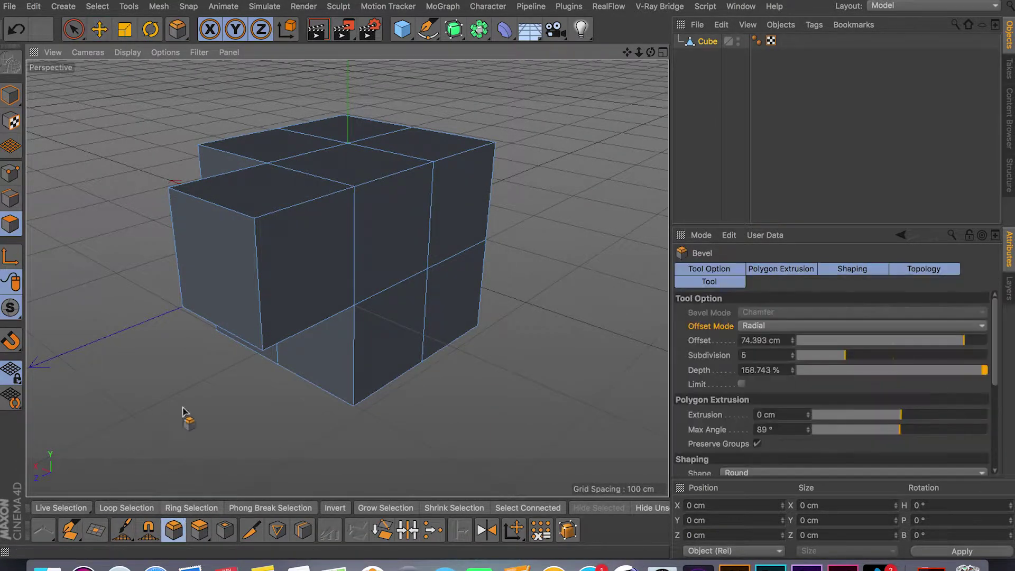
{"action": "left_click_drag", "start_coordinate": [245, 301], "coordinate": [221, 274]}
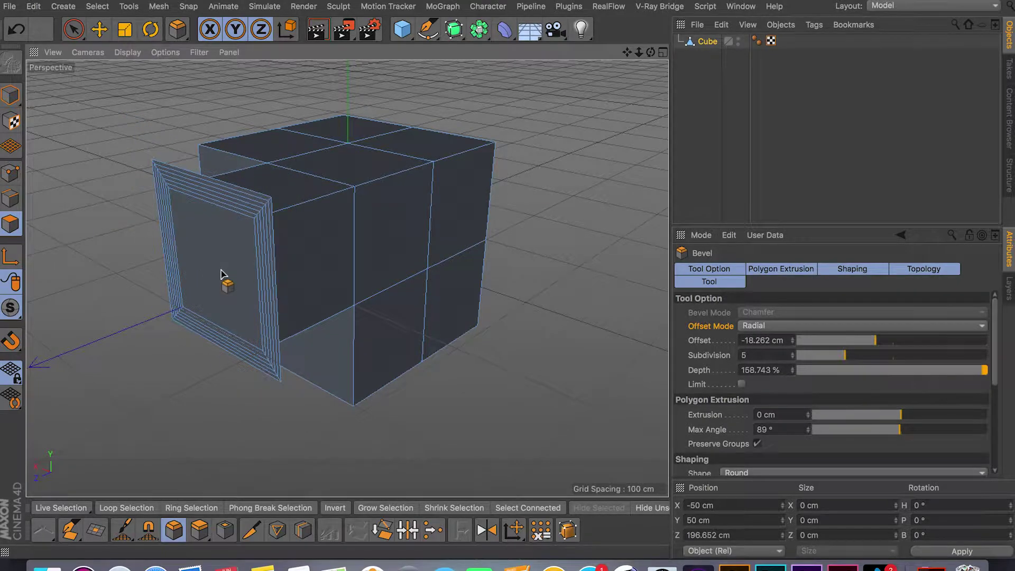
{"action": "left_click_drag", "start_coordinate": [332, 270], "coordinate": [235, 277], "text": "alt"}
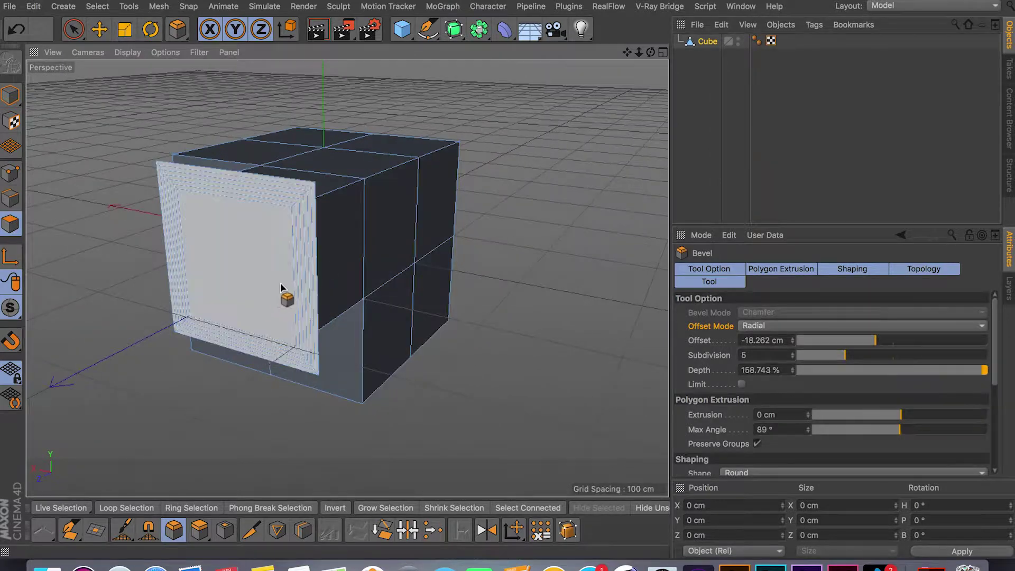
{"action": "key", "text": "ctrl+z"}
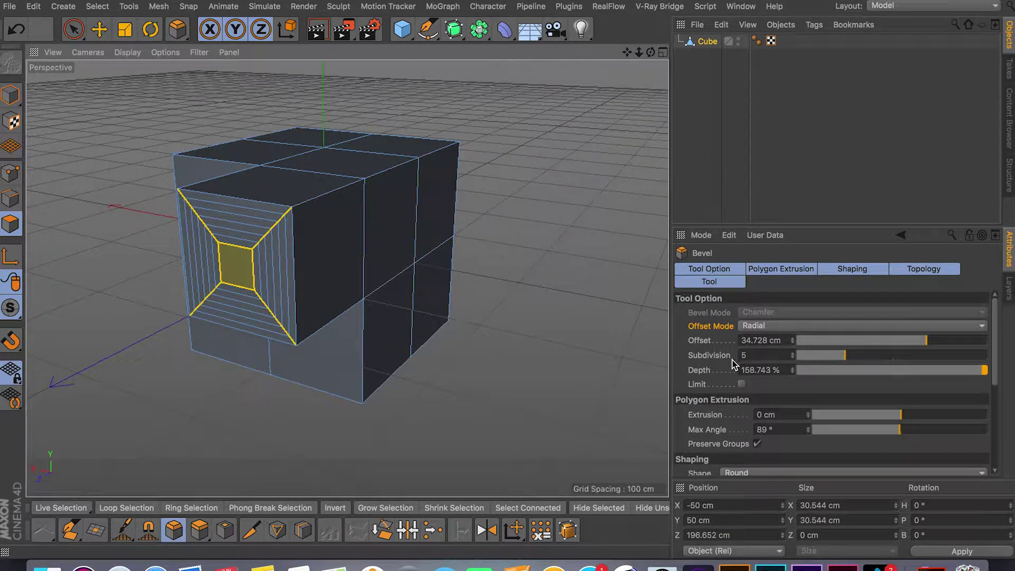
Reduce the bevel's subdivision to 0 and undo the inward bevel on the front polygon.
{"action": "left_click", "coordinate": [796, 359]}
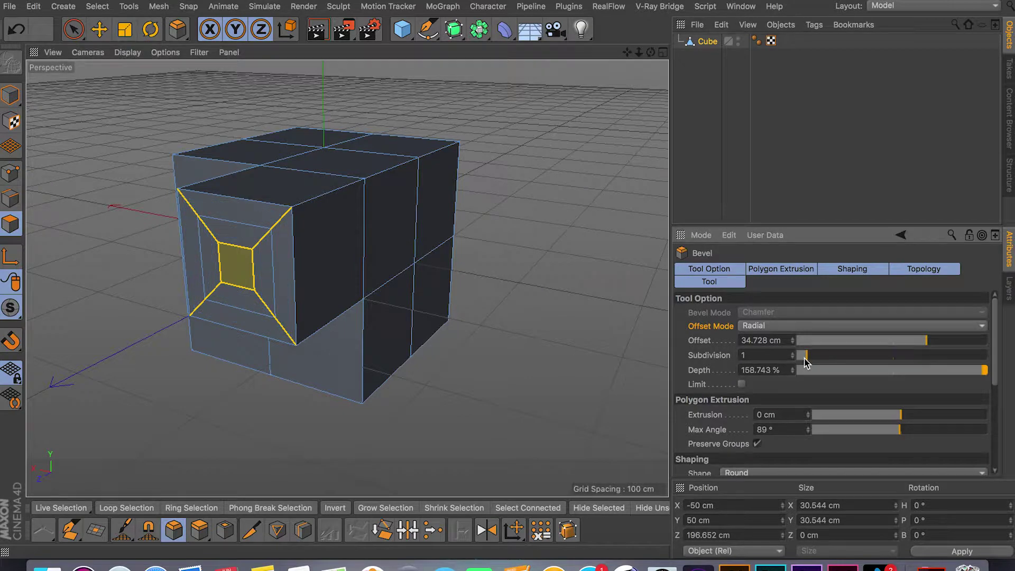
{"action": "middle_click_drag", "start_coordinate": [444, 321], "coordinate": [585, 311], "text": "alt"}
{"action": "key", "text": "ctrl+z"}
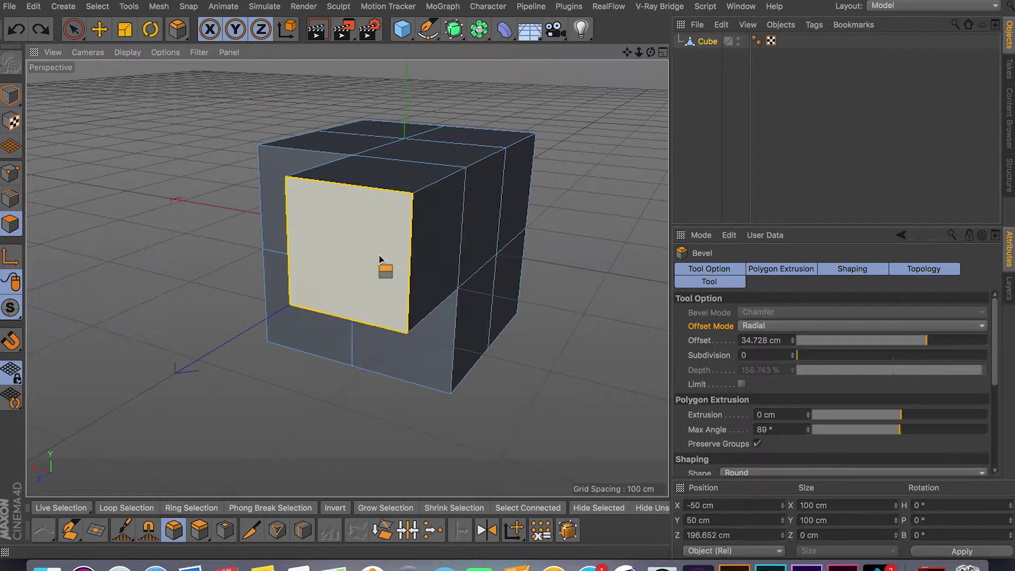
Bevel the front polygon outward with an offset of about -33 cm and pull it further out along Z.
{"action": "mouse_move", "coordinate": [386, 265]}
{"action": "left_mouse_down"}
{"action": "mouse_move", "coordinate": [354, 260]}
{"action": "mouse_move", "coordinate": [403, 251]}
{"action": "left_mouse_up"}
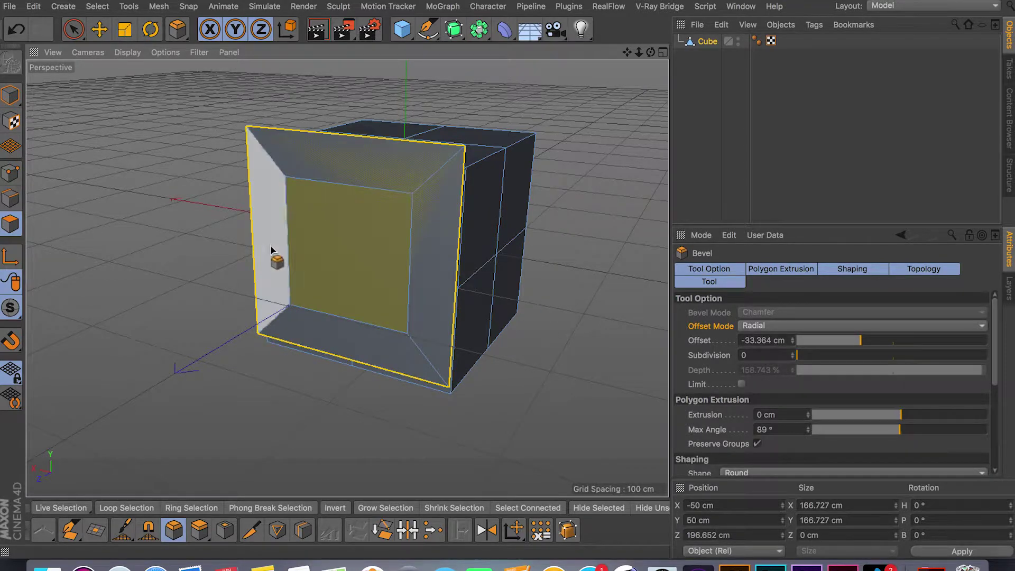
{"action": "mouse_move", "coordinate": [352, 280]}
{"action": "left_mouse_down", "text": "alt"}
{"action": "mouse_move", "coordinate": [344, 276]}
{"action": "mouse_move", "coordinate": [458, 291]}
{"action": "left_mouse_up", "text": "alt"}
{"action": "key", "text": "e"}
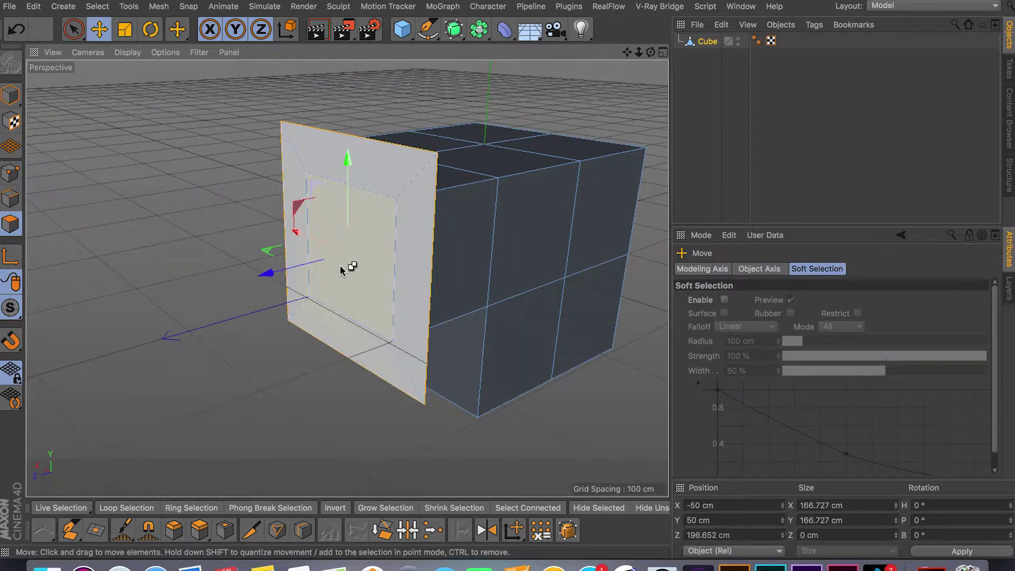
{"action": "left_click_drag", "start_coordinate": [340, 265], "coordinate": [212, 291]}
{"action": "mouse_move", "coordinate": [281, 305]}
{"action": "left_mouse_down", "text": "alt"}
{"action": "mouse_move", "coordinate": [552, 313]}
{"action": "mouse_move", "coordinate": [280, 310]}
{"action": "mouse_move", "coordinate": [349, 296]}
{"action": "left_mouse_up", "text": "alt"}
Undo the bevel and extrusion edits back to the plain cube with its upper corner polygon selected.
{"action": "key", "text": "super+z"}
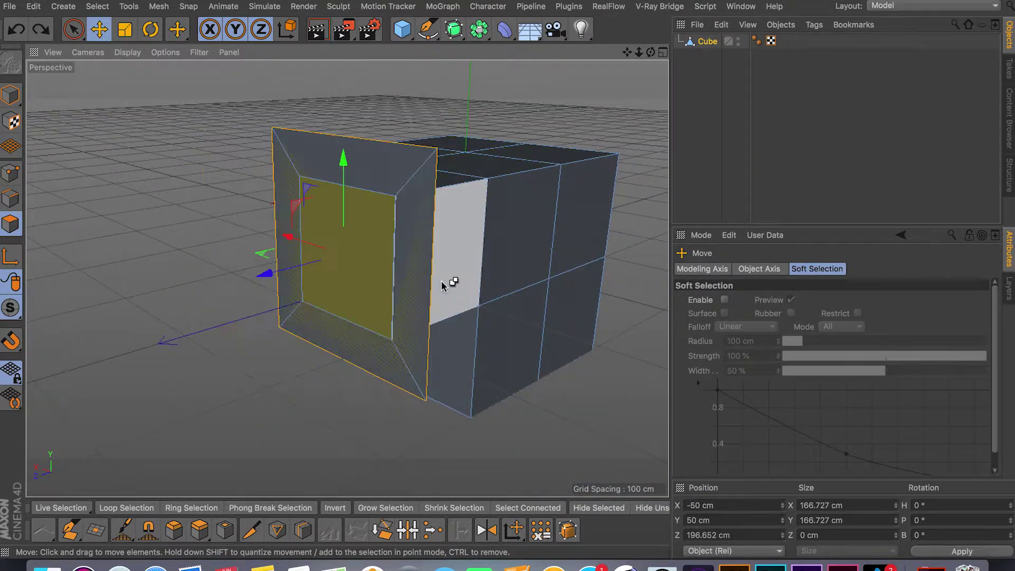
{"action": "key", "text": "super+z"}
{"action": "key", "text": "super+z"}
{"action": "key", "text": "ctrl+z"}
{"action": "key", "text": "ctrl+z"}
{"action": "key", "text": "ctrl+z"}
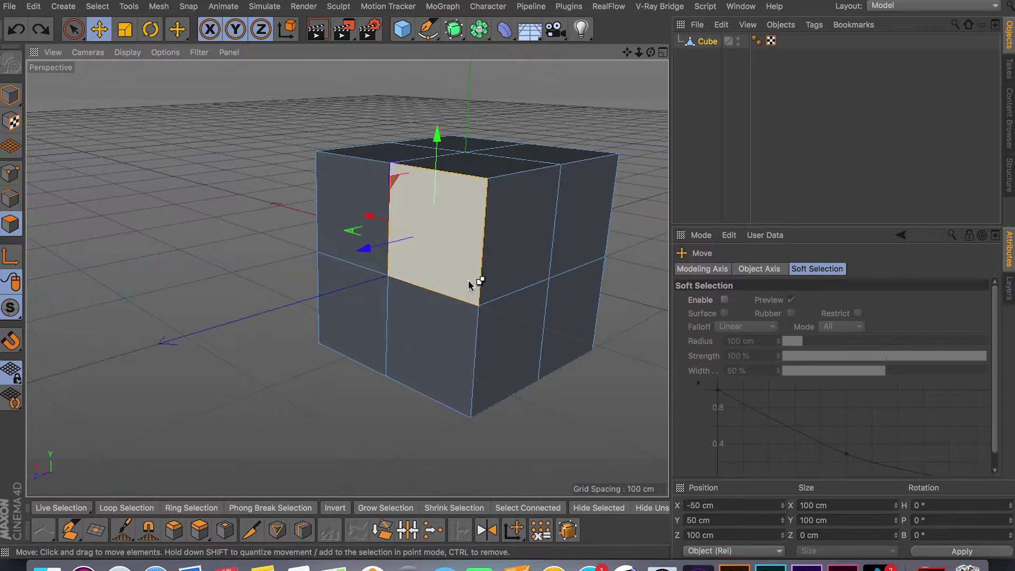
Switch to edge mode and loop-select the four outer edges around the cube's top face.
{"action": "left_click_drag", "start_coordinate": [456, 284], "coordinate": [500, 272], "text": "alt"}
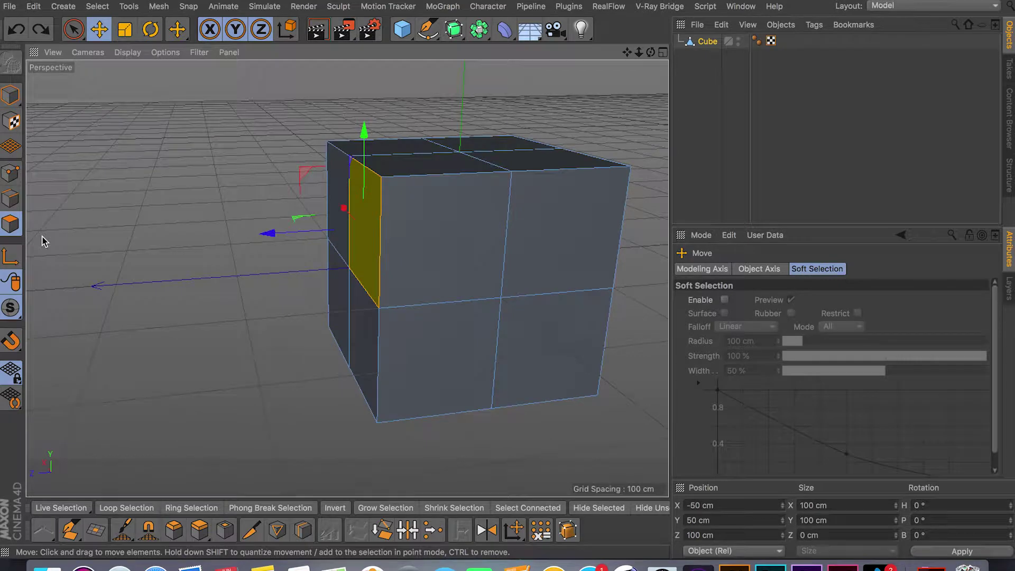
{"action": "left_click", "coordinate": [11, 199]}
{"action": "left_click_drag", "start_coordinate": [274, 257], "coordinate": [347, 227], "text": "alt"}
{"action": "key", "text": "9"}
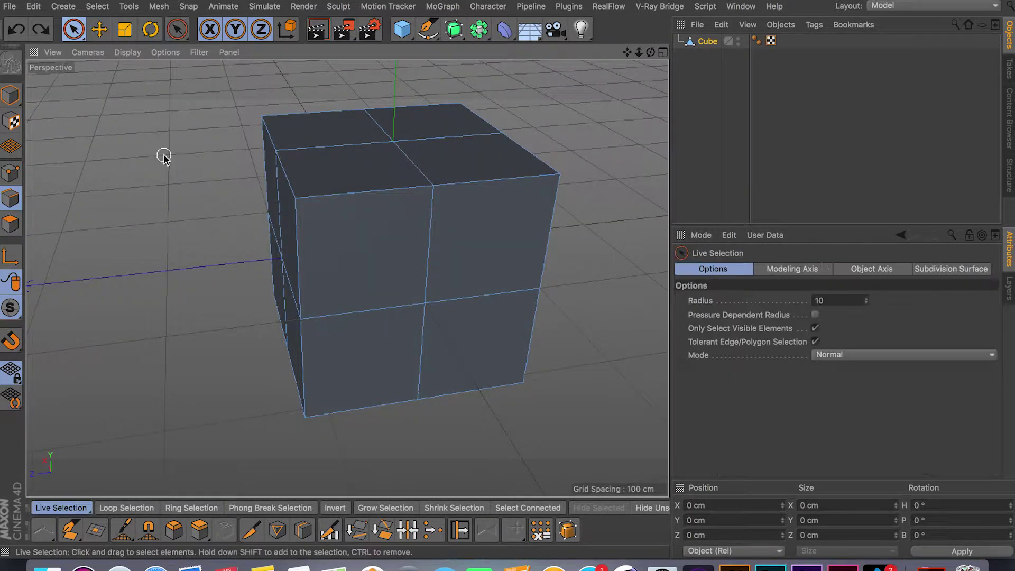
{"action": "key", "text": "u"}
{"action": "key", "text": "l"}
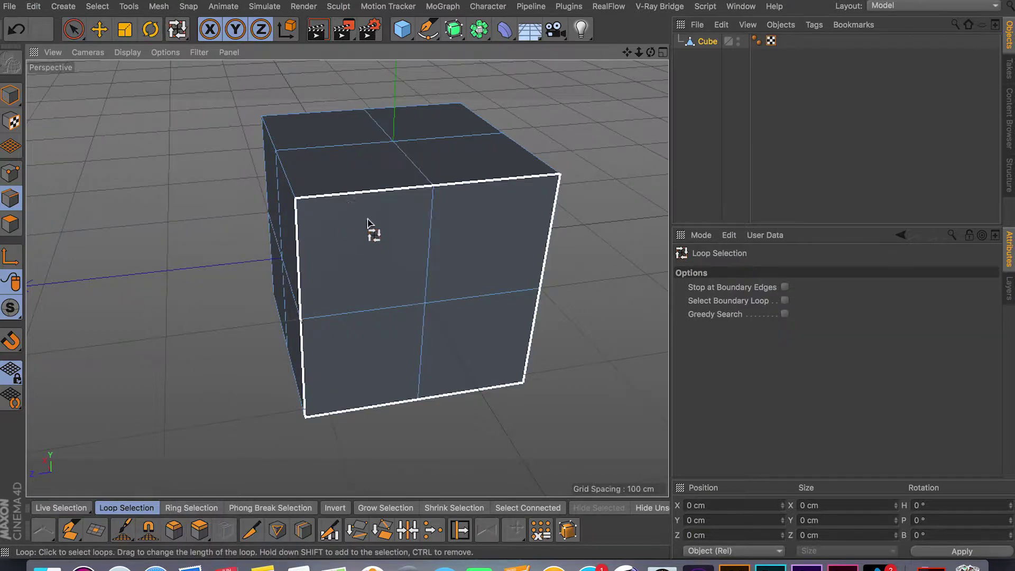
{"action": "left_click", "coordinate": [312, 172]}
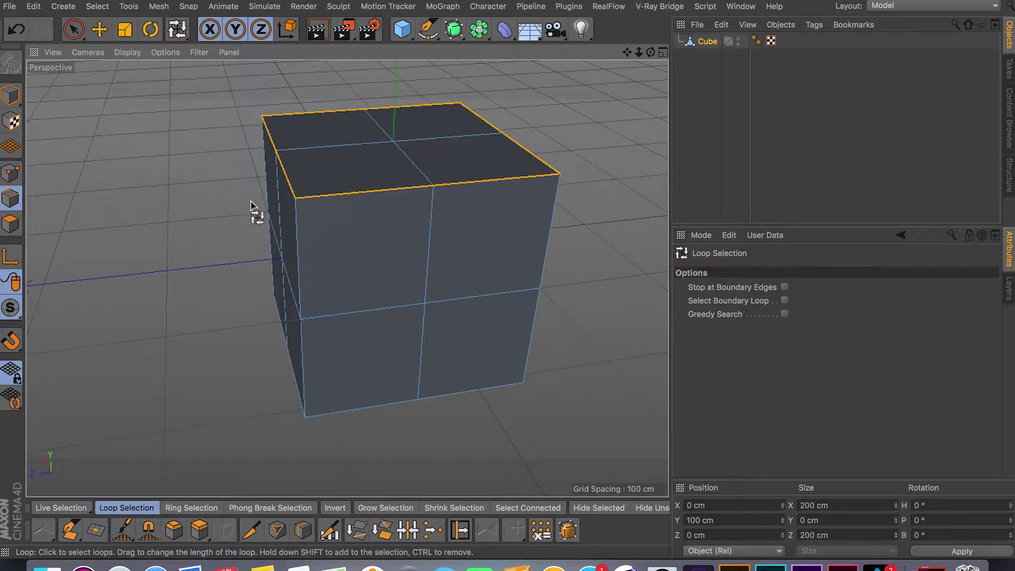
Bevel the selected top edges with an offset of about 14.8 cm, 2 subdivisions and 100% depth.
{"action": "left_click_drag", "start_coordinate": [254, 211], "coordinate": [238, 238], "text": "alt"}
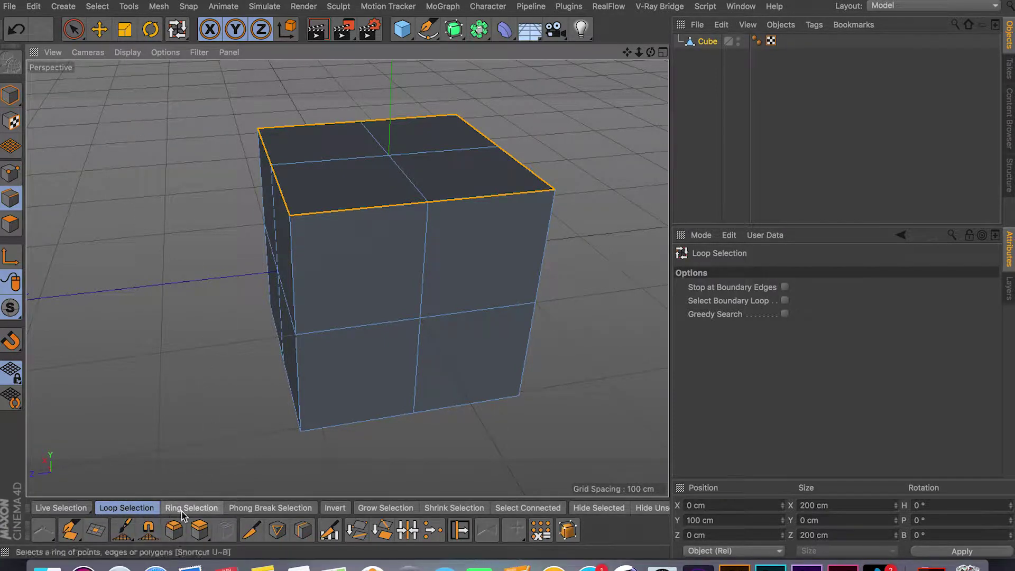
{"action": "left_click", "coordinate": [174, 530]}
{"action": "left_click_drag", "start_coordinate": [359, 213], "coordinate": [411, 200]}
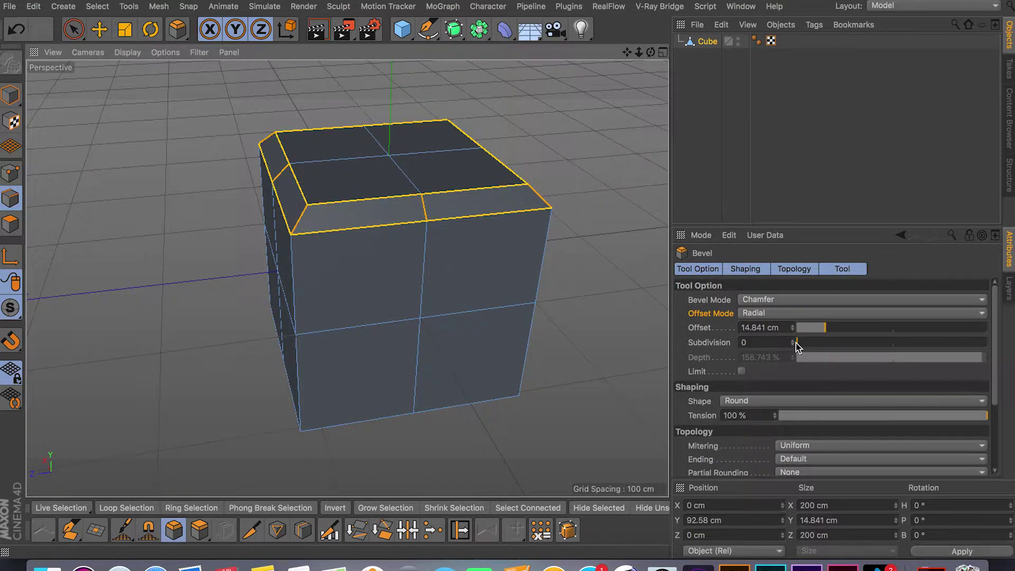
{"action": "mouse_move", "coordinate": [798, 347]}
{"action": "left_mouse_down"}
{"action": "mouse_move", "coordinate": [851, 347]}
{"action": "mouse_move", "coordinate": [815, 348]}
{"action": "left_mouse_up"}
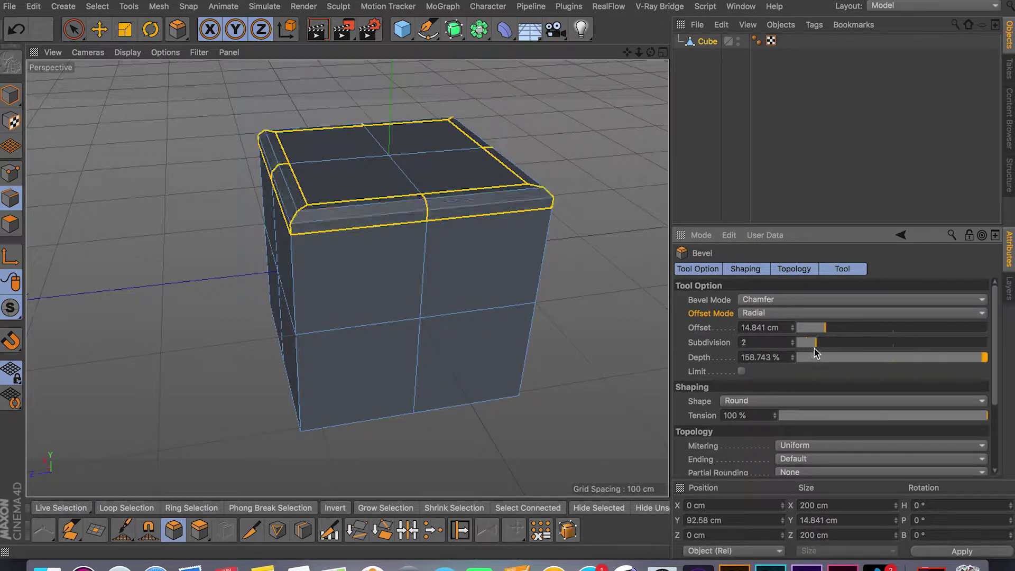
{"action": "left_click_drag", "start_coordinate": [933, 362], "coordinate": [989, 359]}
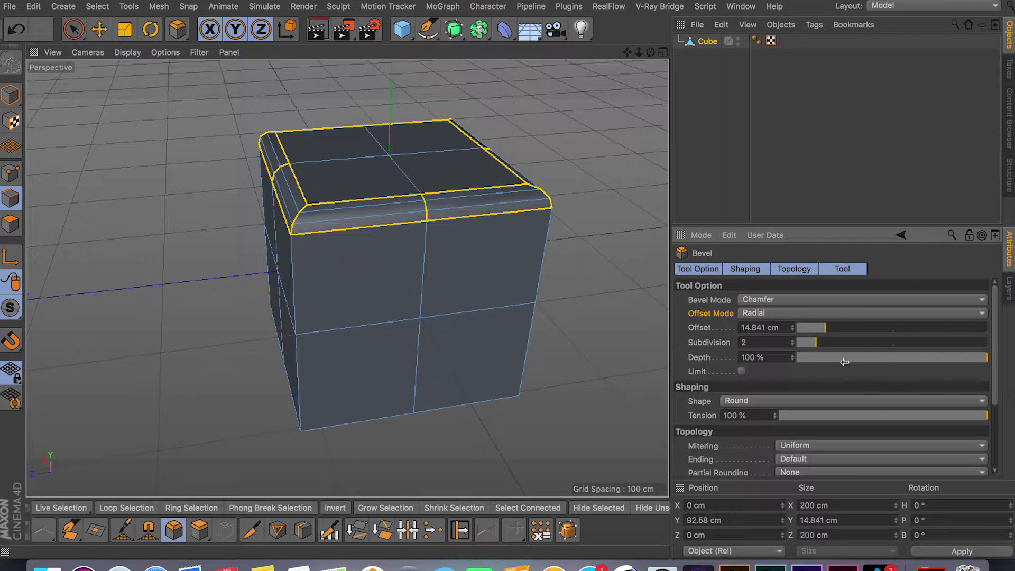
Try the Radial and Patch mitering options on the top-edge bevel and set its mitering to Default.
{"action": "left_click", "coordinate": [768, 401]}
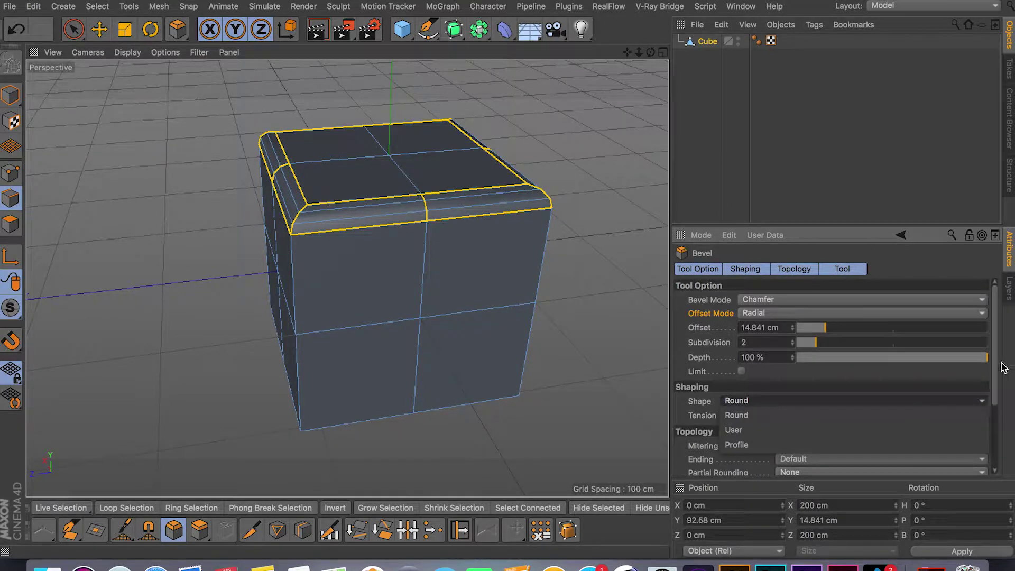
{"action": "left_click", "coordinate": [1001, 363]}
{"action": "left_click_drag", "start_coordinate": [994, 361], "coordinate": [994, 415]}
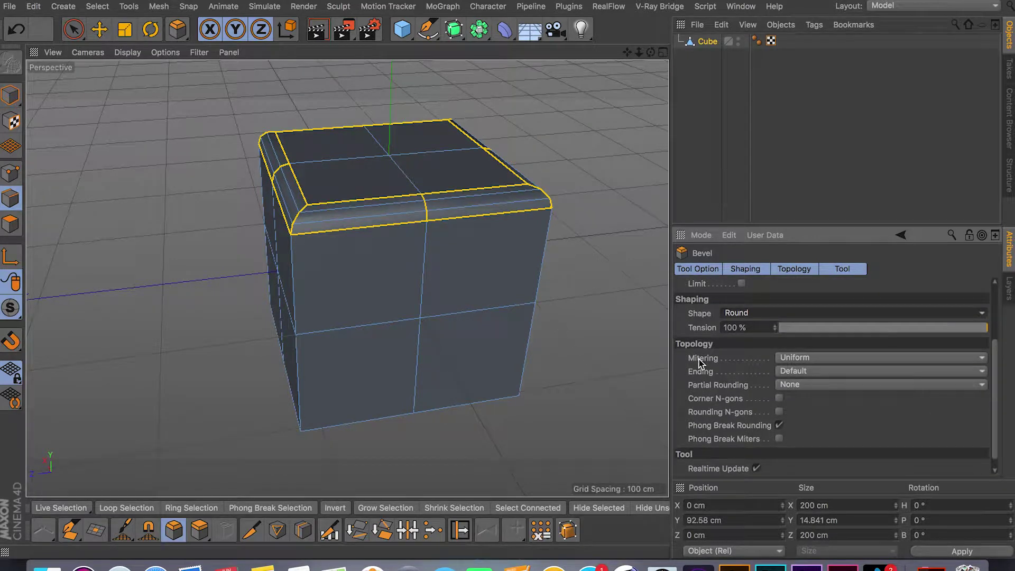
{"action": "left_click", "coordinate": [801, 358]}
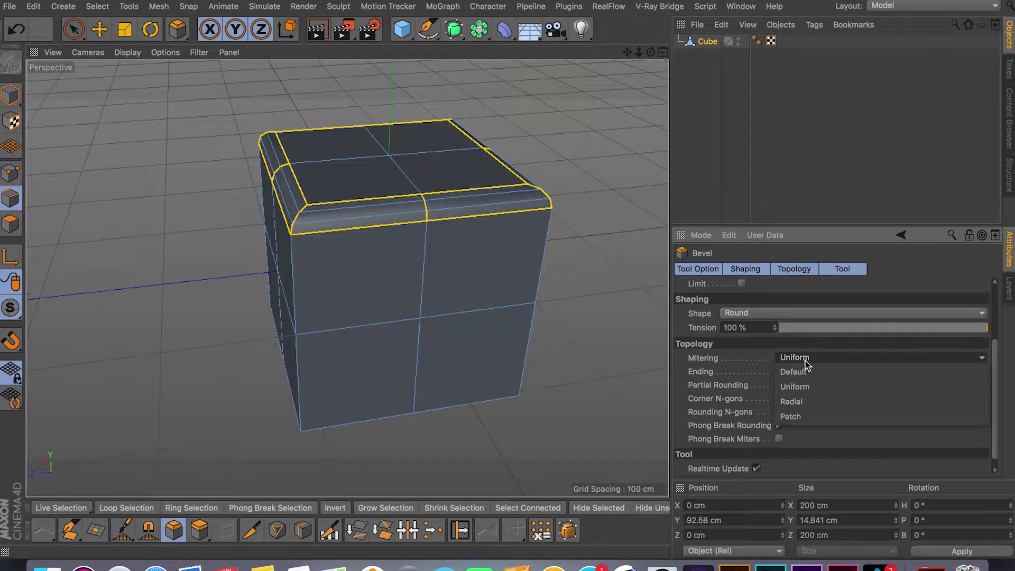
{"action": "left_click", "coordinate": [810, 403]}
{"action": "left_click", "coordinate": [807, 360]}
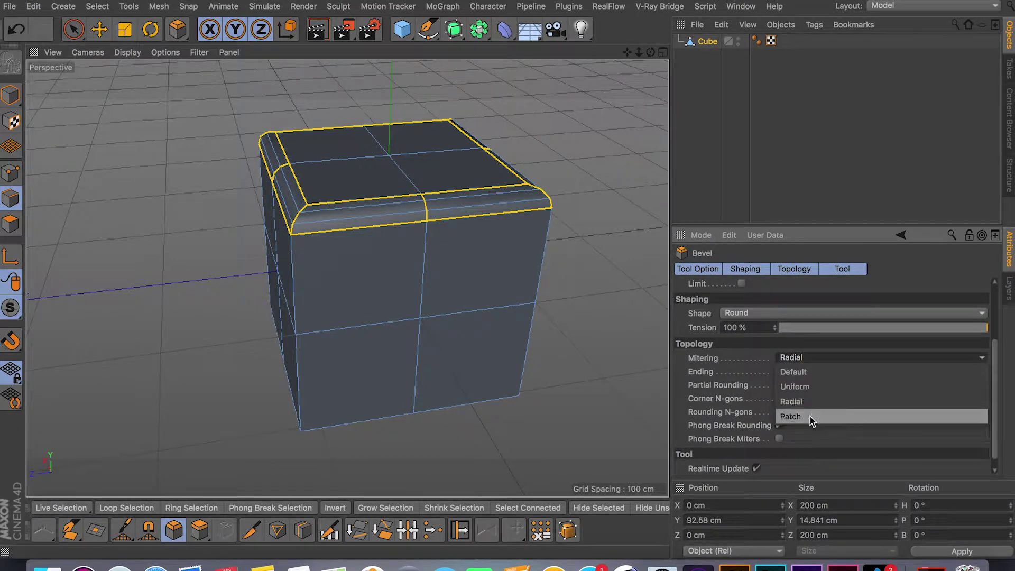
{"action": "left_click", "coordinate": [810, 417]}
{"action": "left_click", "coordinate": [808, 371]}
{"action": "left_click", "coordinate": [808, 372]}
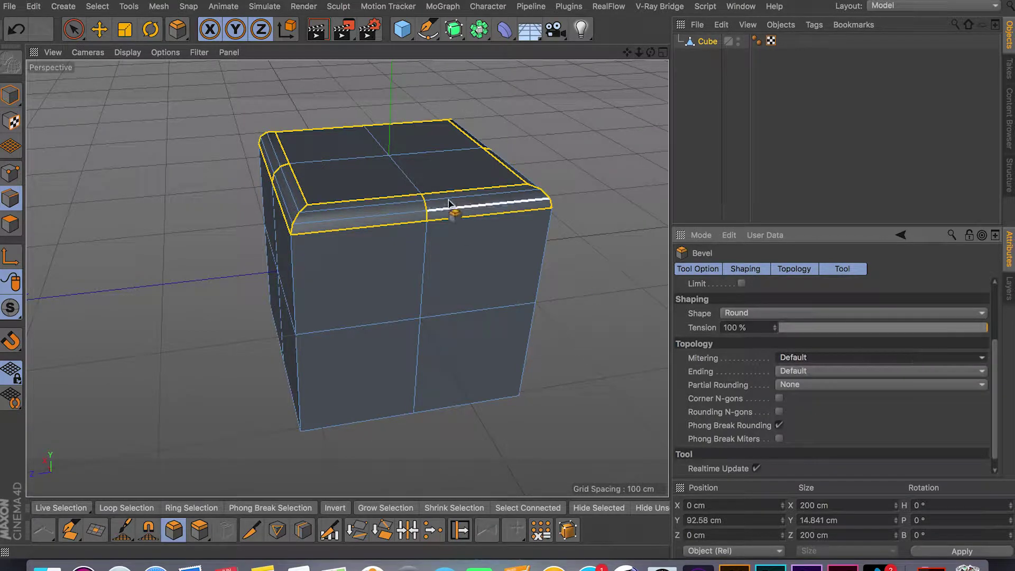
{"action": "left_click_drag", "start_coordinate": [351, 241], "coordinate": [304, 251], "text": "alt"}
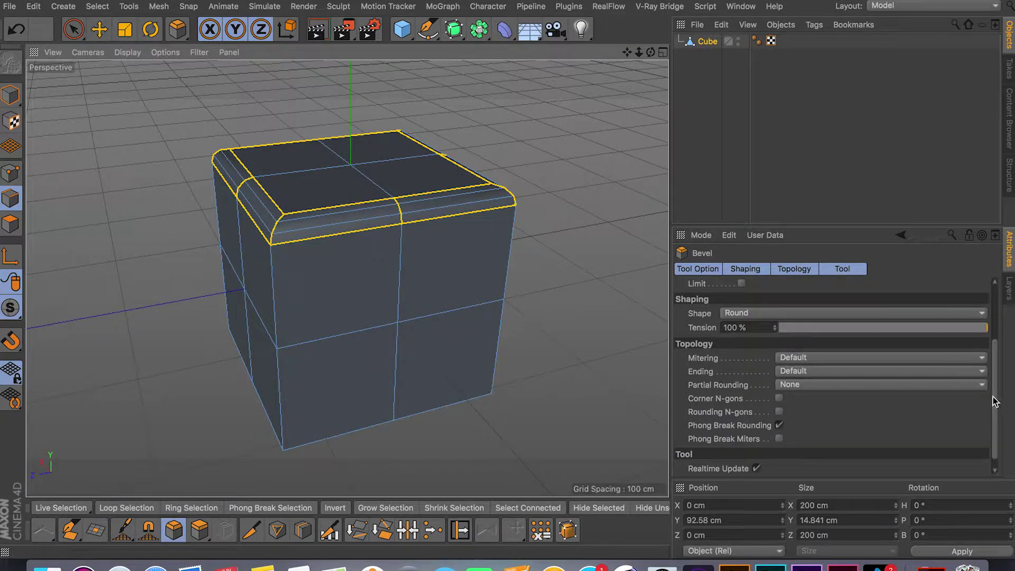
{"action": "left_click_drag", "start_coordinate": [992, 402], "coordinate": [1001, 337]}
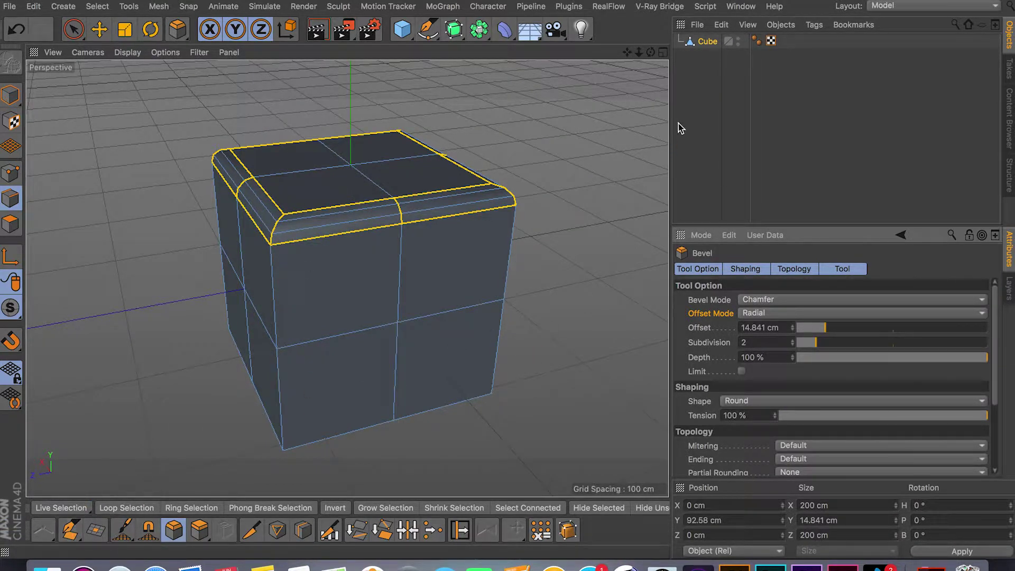
Select the Cube object, activate Live Selection and clear the selection of its beveled top edges.
{"action": "left_click", "coordinate": [696, 58]}
{"action": "left_click", "coordinate": [707, 42]}
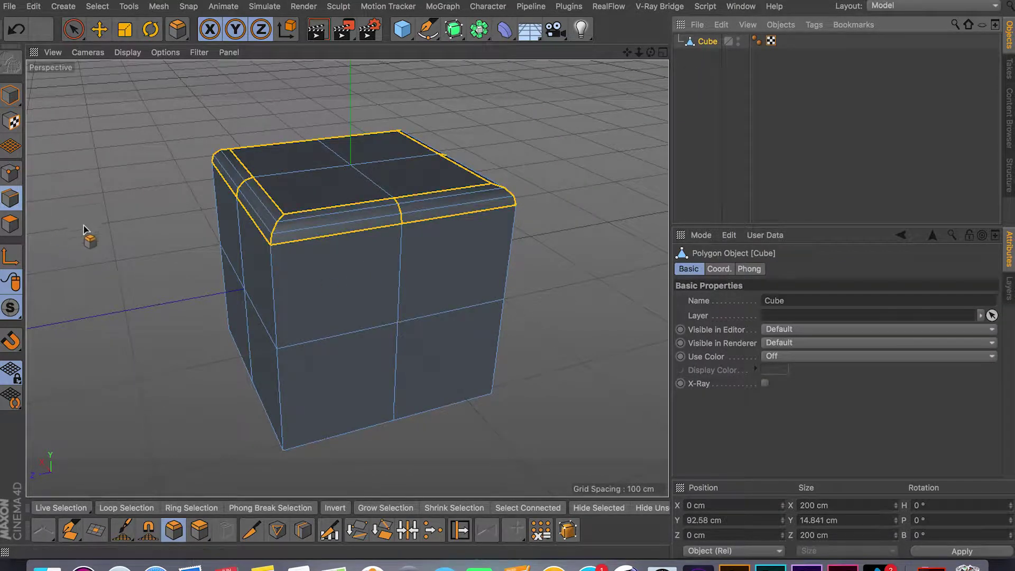
{"action": "middle_click_drag", "start_coordinate": [85, 124], "coordinate": [87, 103], "text": "alt"}
{"action": "left_click", "coordinate": [73, 30]}
{"action": "left_click", "coordinate": [282, 365]}
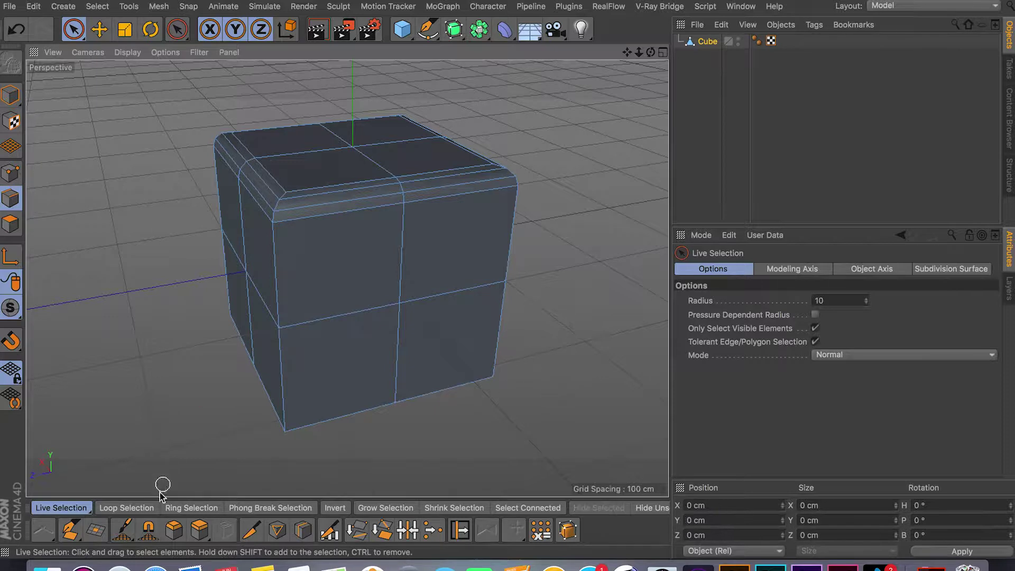
Bevel one half-length bottom edge of the cube's front side with an offset of about 36 cm and 2 subdivisions.
{"action": "left_click", "coordinate": [174, 530]}
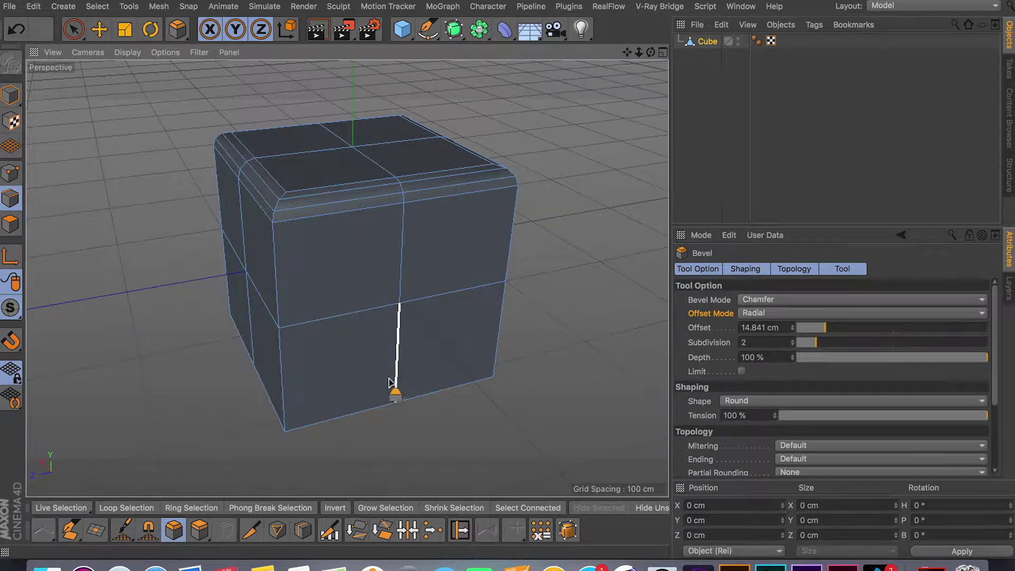
{"action": "left_click_drag", "start_coordinate": [389, 382], "coordinate": [392, 312], "text": "alt"}
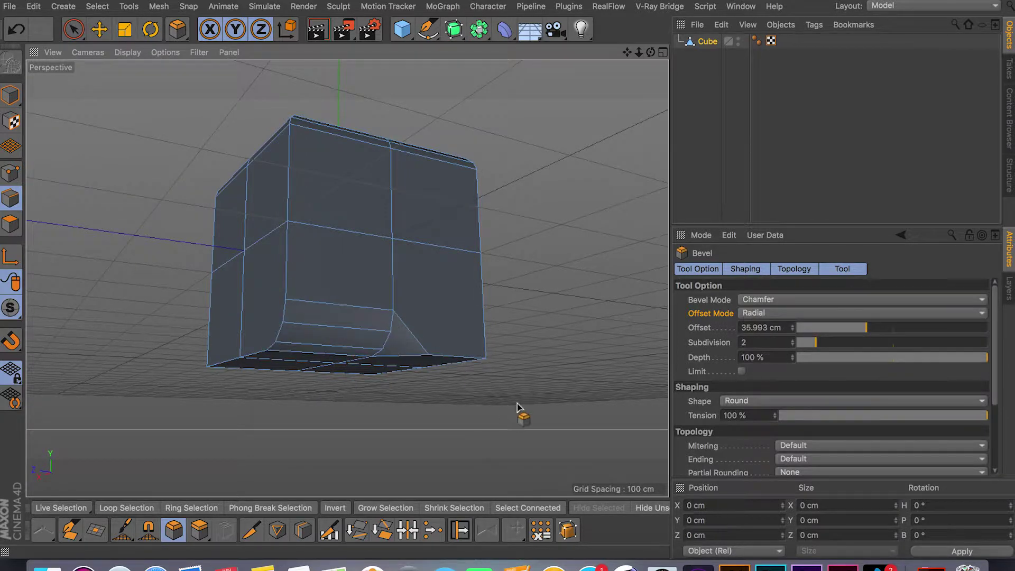
{"action": "scroll", "coordinate": [392, 363], "scroll_direction": "up", "scroll_amount": 5}
{"action": "left_click_drag", "start_coordinate": [380, 354], "coordinate": [460, 316], "text": "alt"}
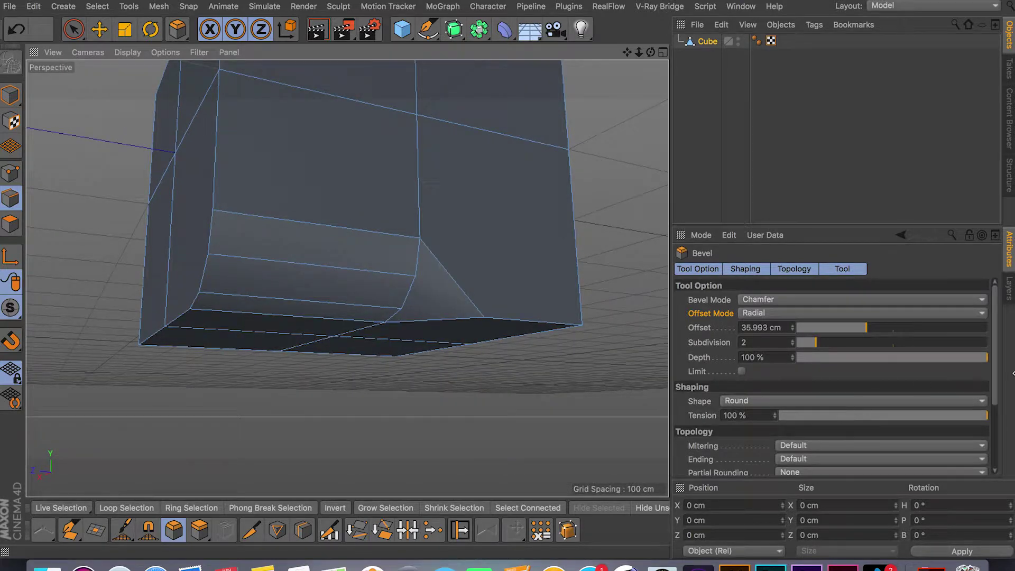
Try the Uniform and Radial mitering options on the bottom-edge bevel and set its mitering to Patch.
{"action": "left_click_drag", "start_coordinate": [992, 367], "coordinate": [959, 426]}
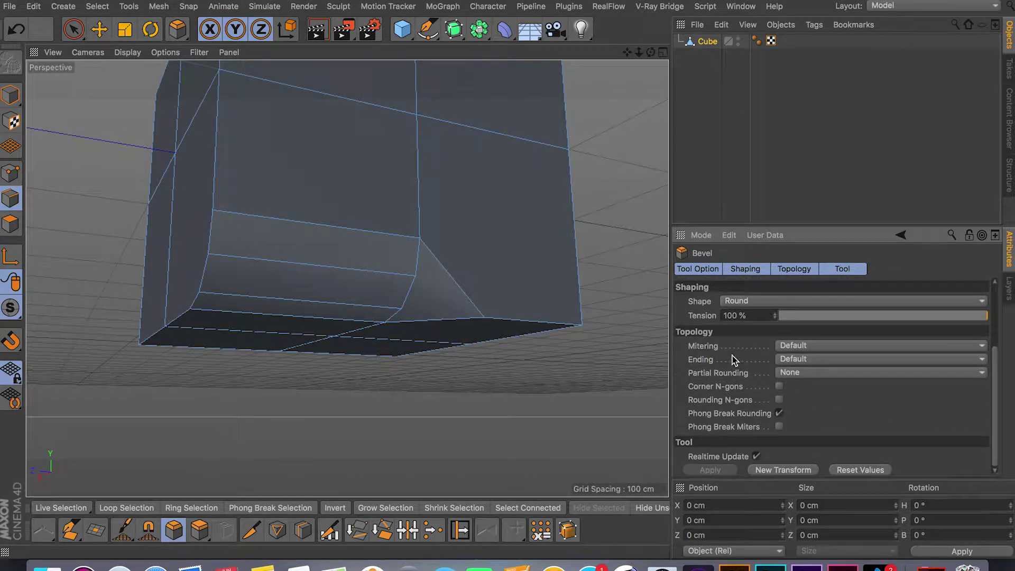
{"action": "left_click", "coordinate": [811, 346]}
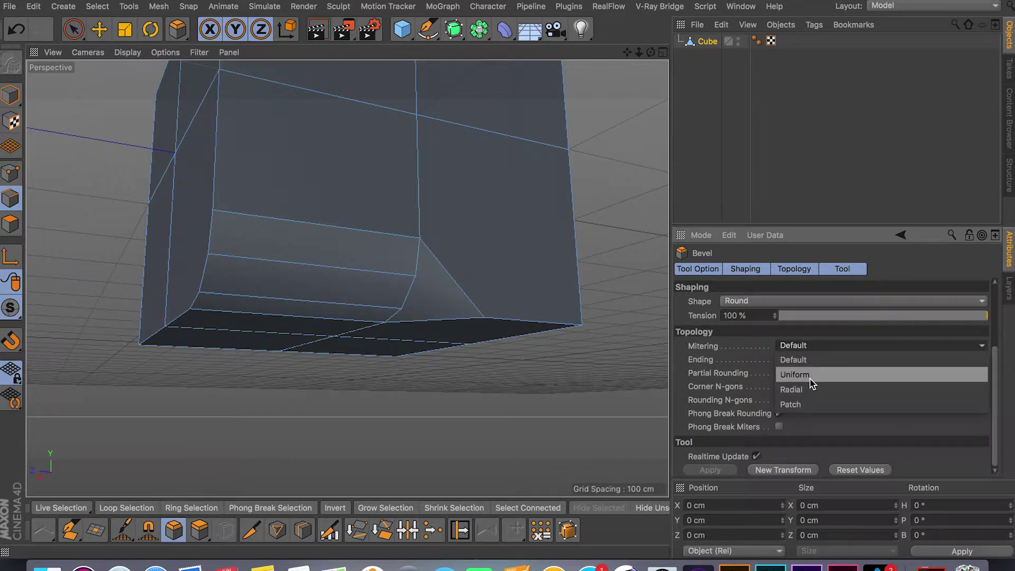
{"action": "left_click", "coordinate": [810, 379]}
{"action": "left_click", "coordinate": [811, 349]}
{"action": "left_click", "coordinate": [810, 391]}
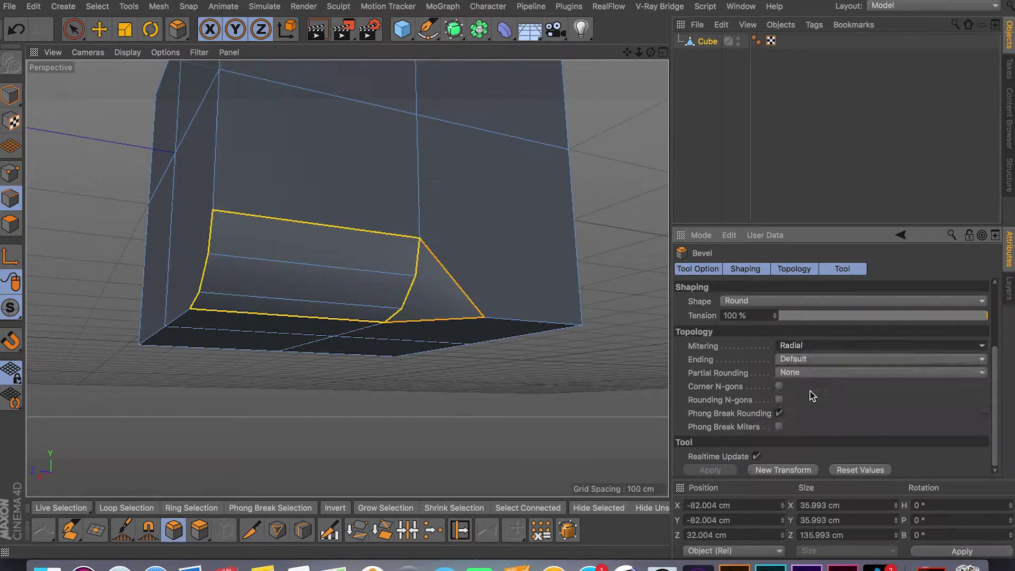
{"action": "left_click", "coordinate": [811, 350]}
{"action": "left_click", "coordinate": [817, 402]}
Try the Extend ending on the bottom-edge bevel and return the ending to Default.
{"action": "left_click", "coordinate": [803, 360]}
{"action": "left_click", "coordinate": [818, 390]}
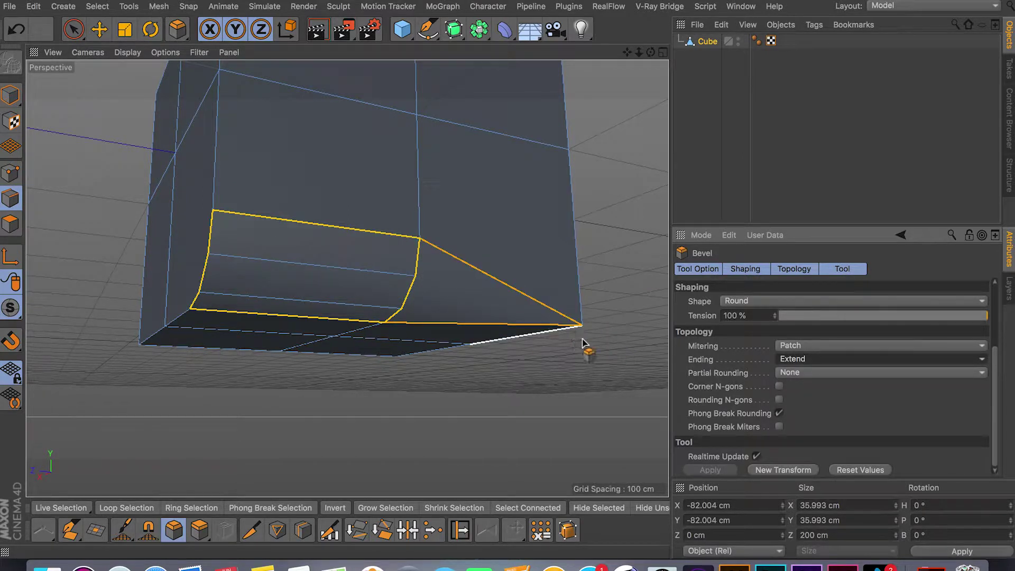
{"action": "left_click", "coordinate": [808, 364]}
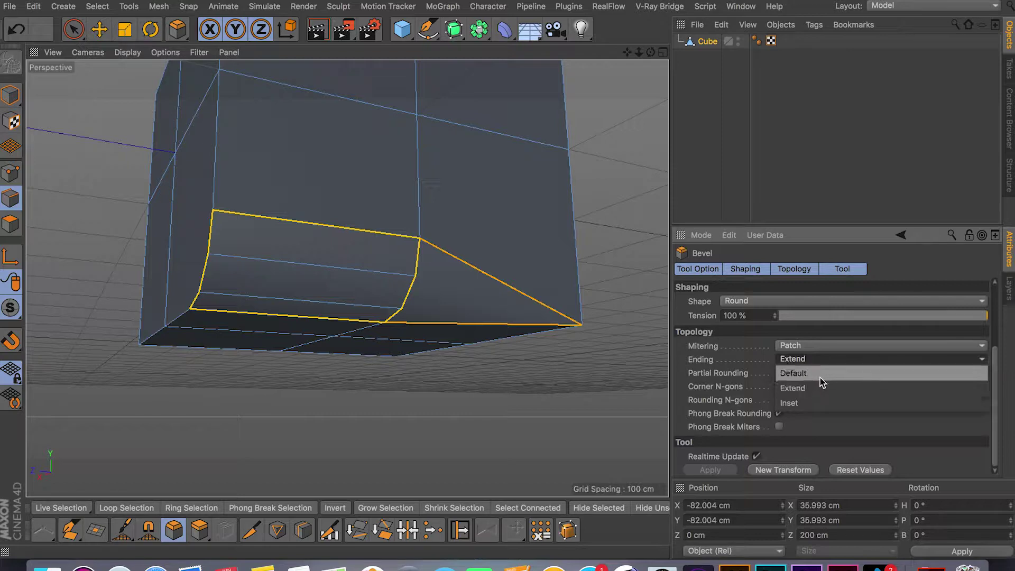
{"action": "left_click", "coordinate": [820, 377]}
{"action": "left_click", "coordinate": [875, 362]}
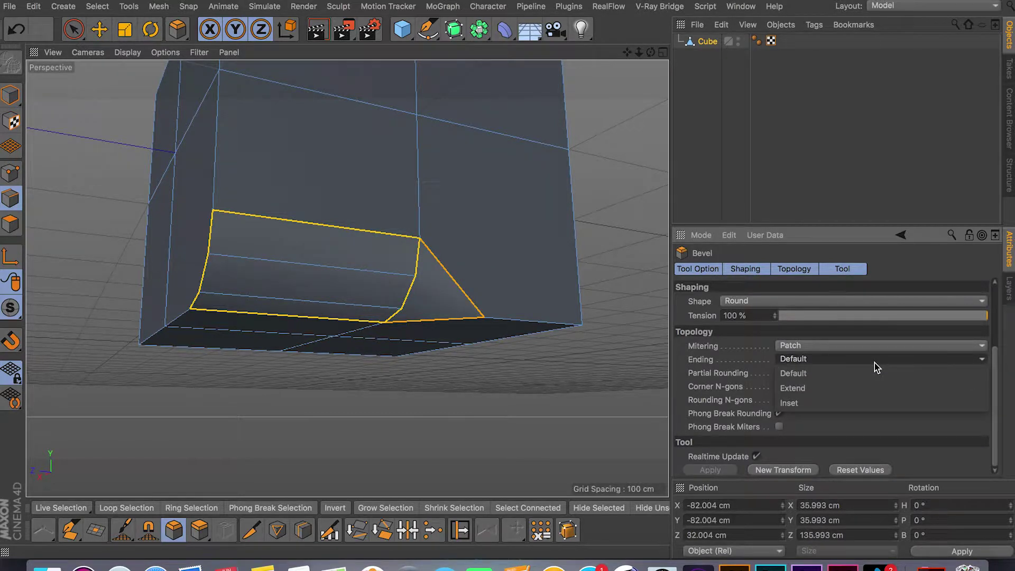
{"action": "left_click", "coordinate": [459, 346]}
Select the diagonal edge at the end of the bottom bevel with Live Selection and remove it.
{"action": "left_click", "coordinate": [457, 347]}
{"action": "left_click_drag", "start_coordinate": [456, 347], "coordinate": [475, 321], "text": "alt"}
{"action": "middle_click_drag", "start_coordinate": [475, 320], "coordinate": [478, 315], "text": "alt"}
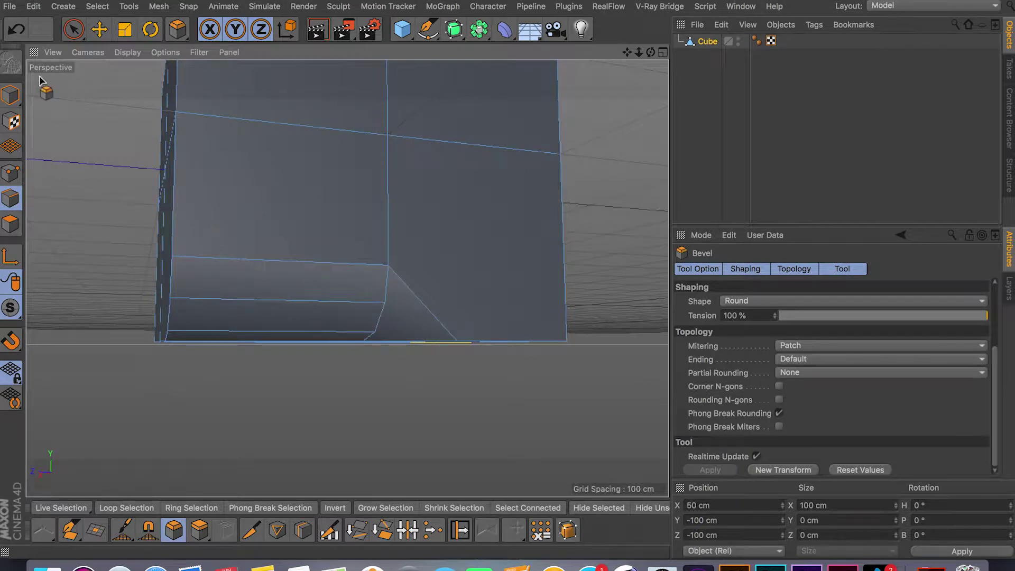
{"action": "left_click", "coordinate": [73, 29]}
{"action": "left_click", "coordinate": [443, 295]}
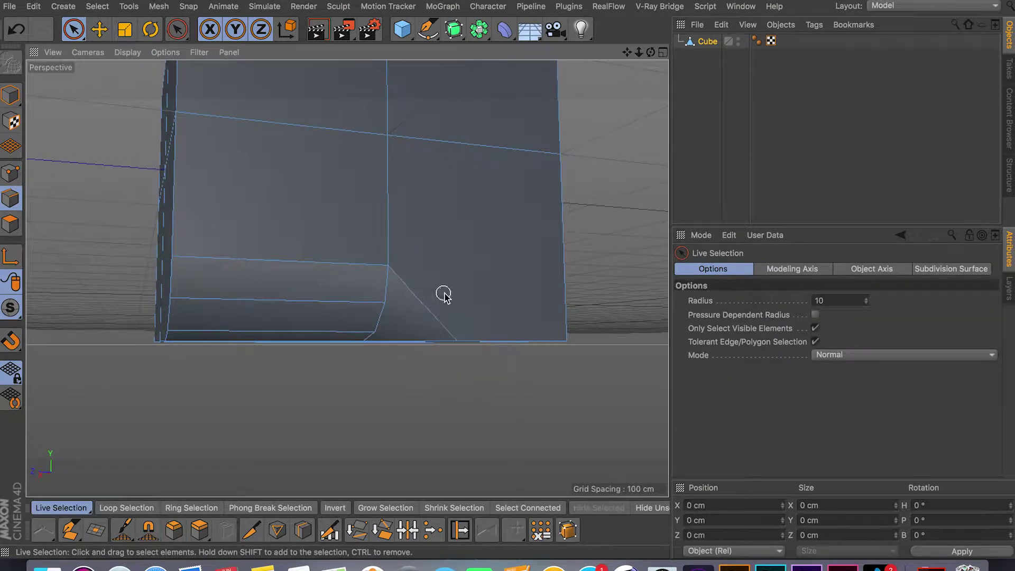
{"action": "left_click", "coordinate": [427, 309]}
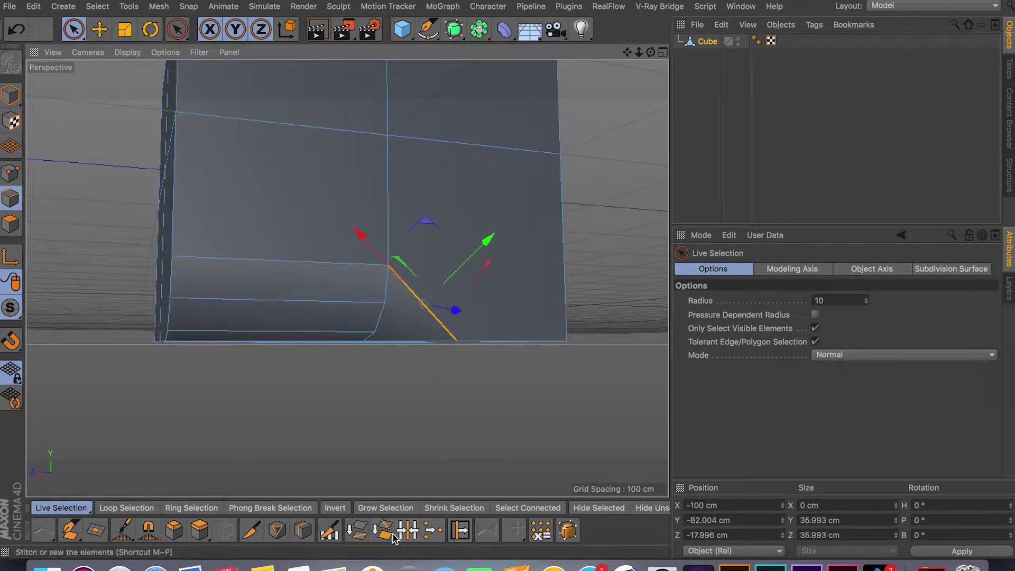
{"action": "left_click", "coordinate": [389, 534]}
{"action": "left_click_drag", "start_coordinate": [453, 415], "coordinate": [252, 476], "text": "alt"}
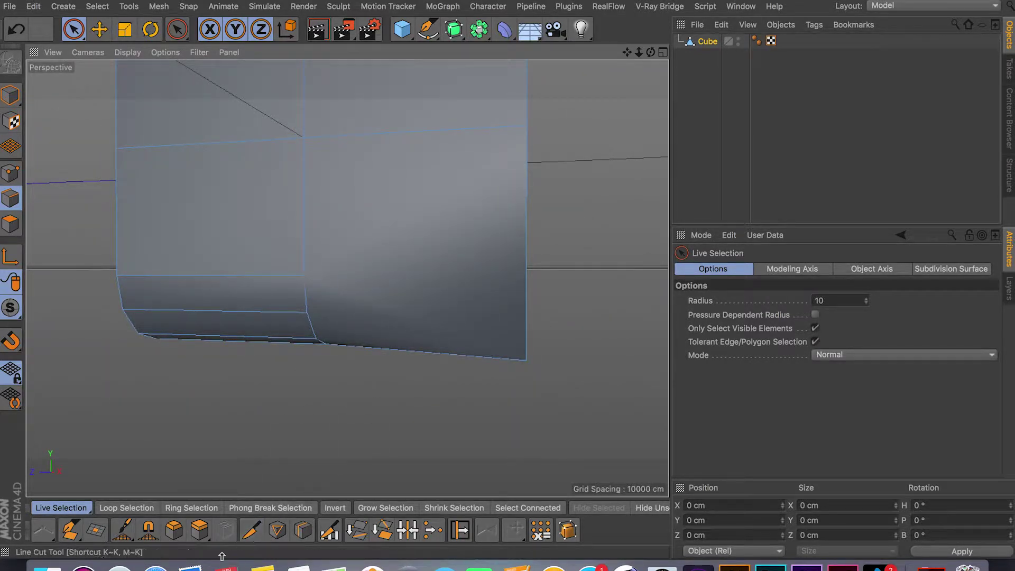
Use Line Cut to connect the points at the end of the bottom bevel to the cube's lower corner.
{"action": "left_click", "coordinate": [251, 529]}
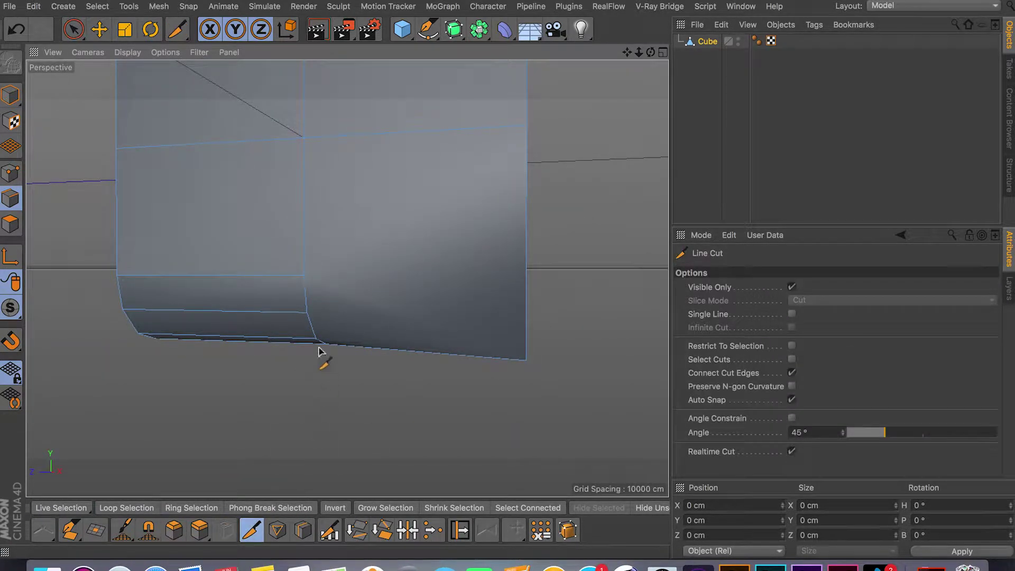
{"action": "left_click", "coordinate": [304, 275]}
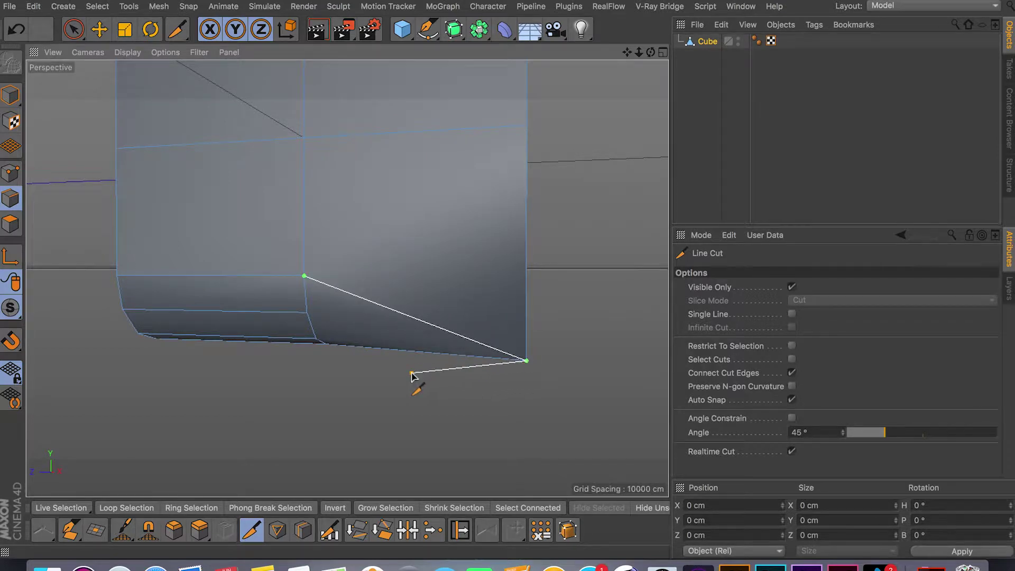
{"action": "double_click", "coordinate": [526, 360]}
{"action": "left_click_drag", "start_coordinate": [423, 406], "coordinate": [335, 474], "text": "alt"}
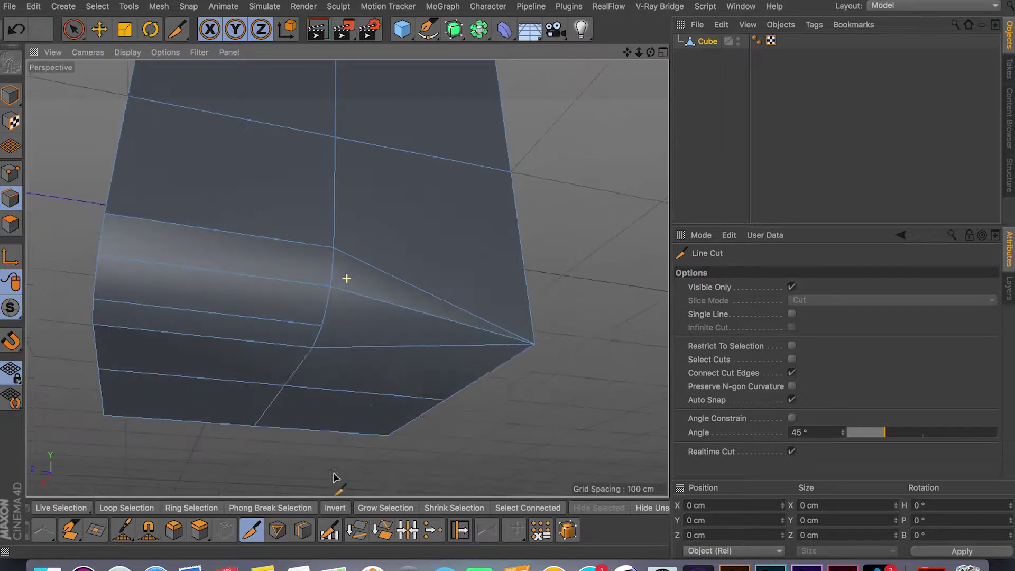
{"action": "left_click", "coordinate": [533, 354]}
{"action": "mouse_move", "coordinate": [537, 399]}
{"action": "left_mouse_down", "text": "alt"}
{"action": "mouse_move", "coordinate": [536, 390]}
{"action": "mouse_move", "coordinate": [608, 365]}
{"action": "mouse_move", "coordinate": [355, 296]}
{"action": "mouse_move", "coordinate": [508, 324]}
{"action": "left_mouse_up", "text": "alt"}
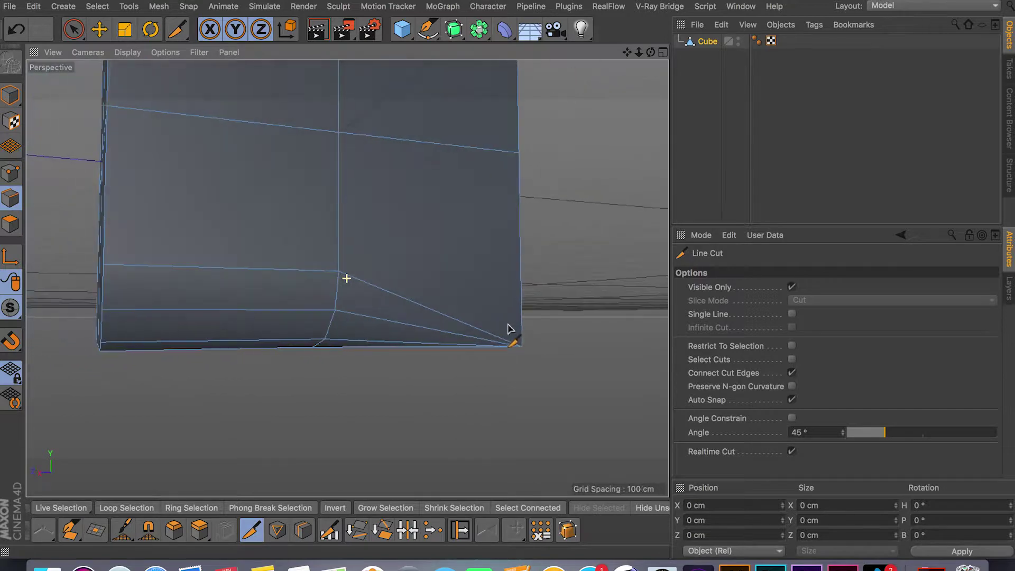
Undo the line cuts, the diagonal edge removal and the bottom-edge bevel.
{"action": "key", "text": "super+z"}
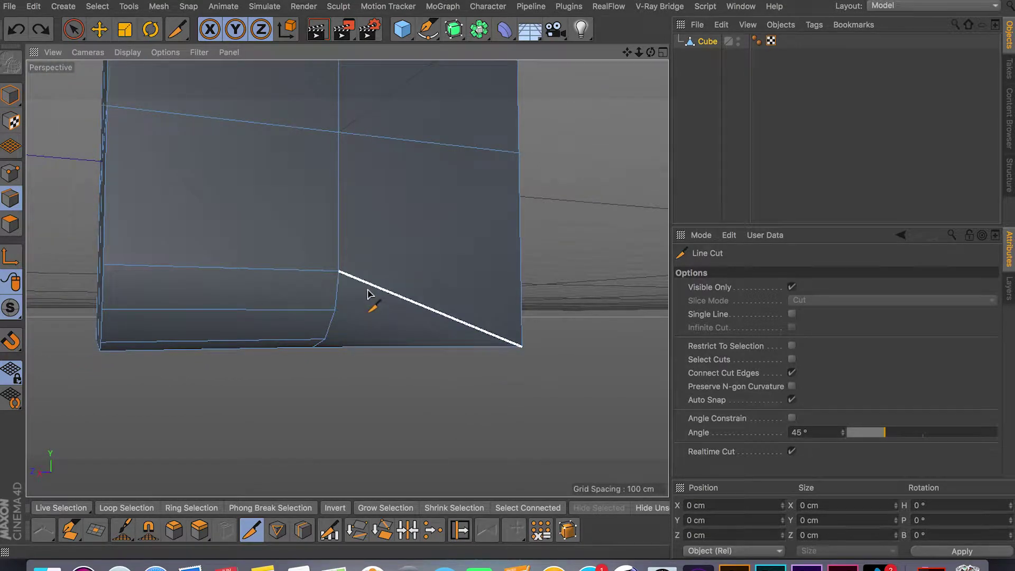
{"action": "scroll", "coordinate": [378, 301], "scroll_direction": "up", "scroll_amount": 2}
{"action": "scroll", "coordinate": [378, 300], "scroll_direction": "down", "scroll_amount": 5}
{"action": "left_click_drag", "start_coordinate": [311, 245], "coordinate": [412, 333], "text": "alt"}
{"action": "key", "text": "super+z"}
{"action": "key", "text": "super+z"}
{"action": "key", "text": "super+z"}
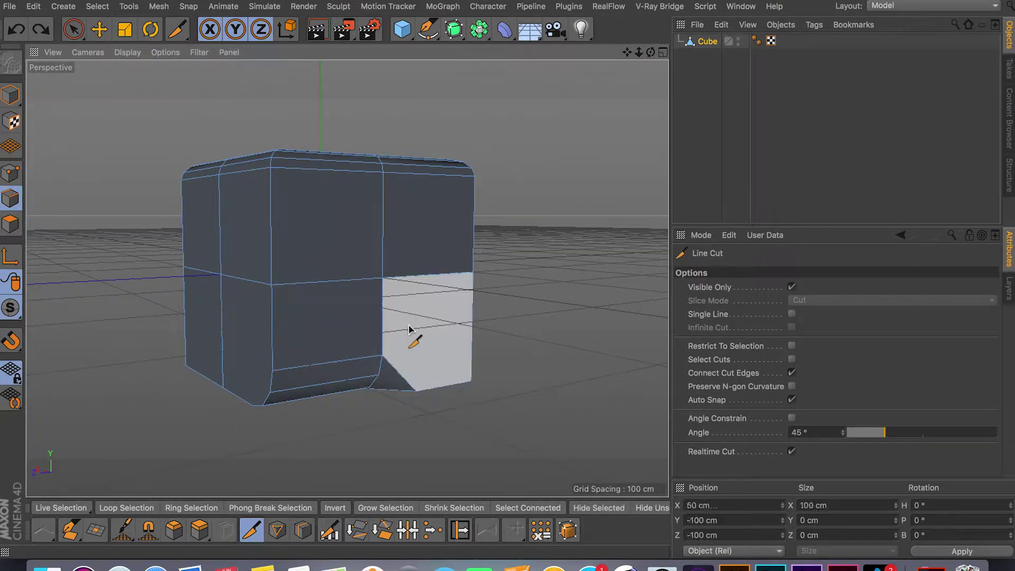
Switch to point mode and bevel the cube's lower front corner point with an offset of about 79.5 cm and 2 subdivisions.
{"action": "left_click", "coordinate": [12, 173]}
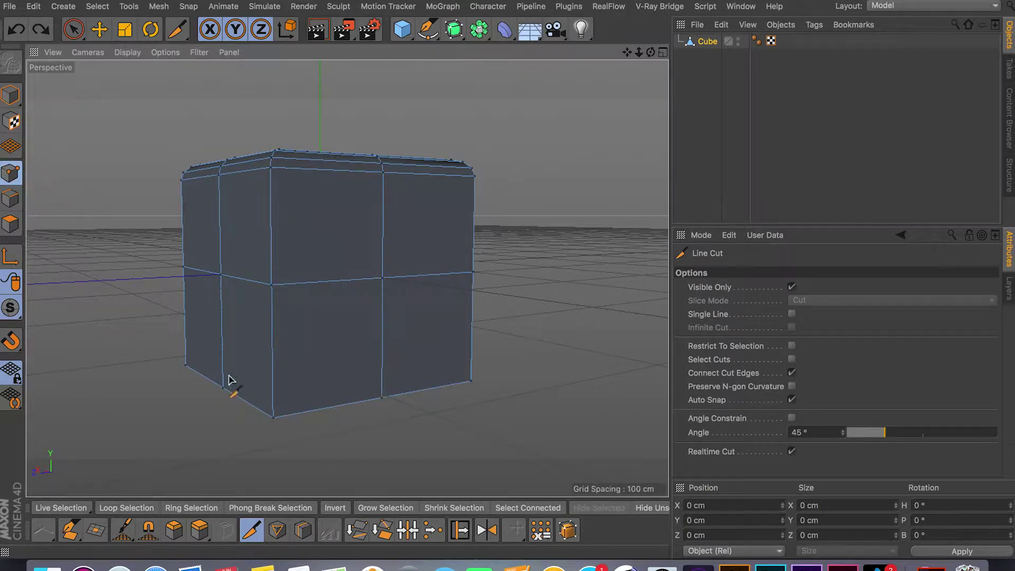
{"action": "left_click", "coordinate": [175, 535]}
{"action": "left_click_drag", "start_coordinate": [385, 370], "coordinate": [138, 507], "text": "alt"}
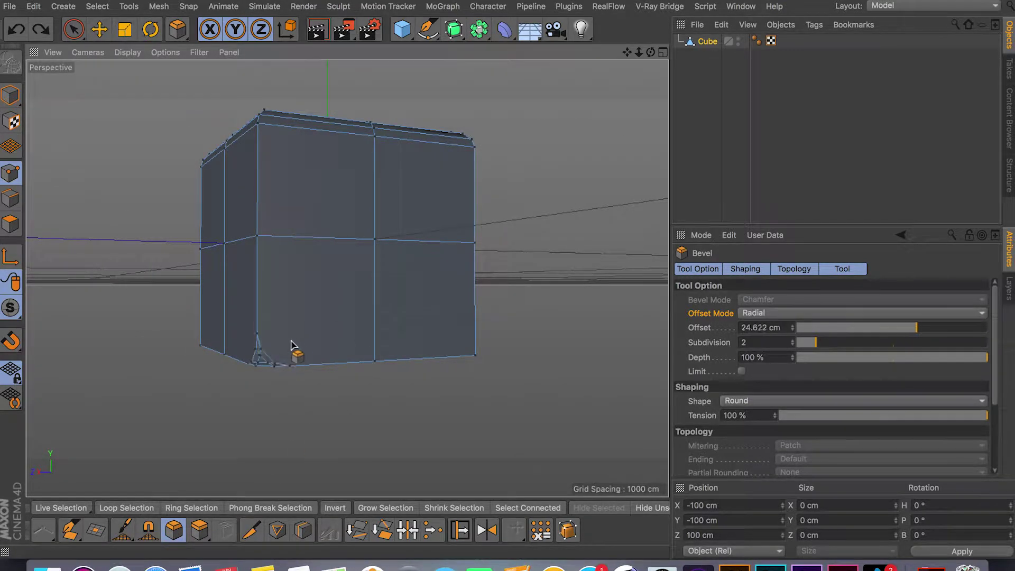
{"action": "left_click_drag", "start_coordinate": [341, 293], "coordinate": [368, 291]}
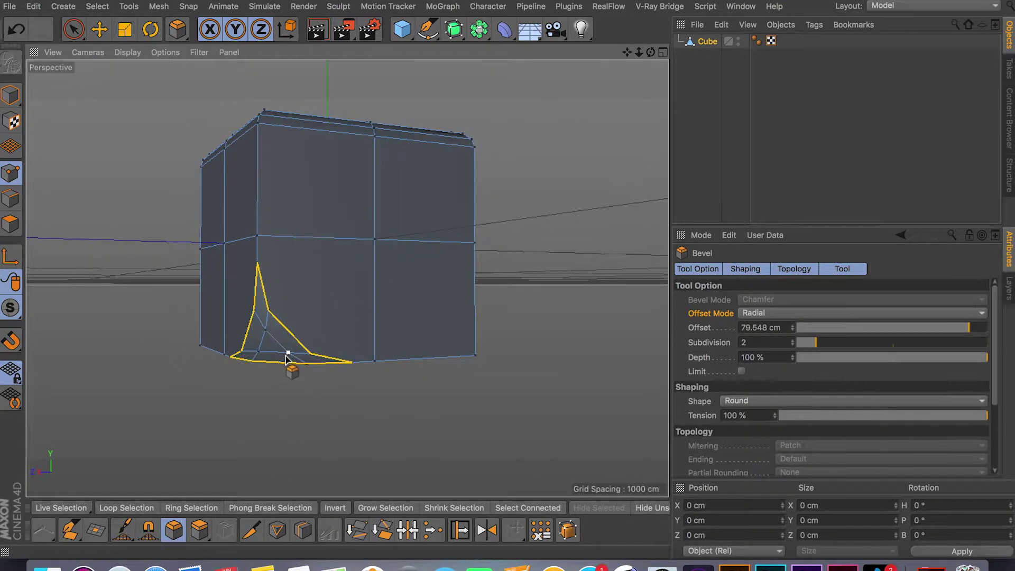
{"action": "scroll", "coordinate": [287, 358], "scroll_direction": "up", "scroll_amount": 10}
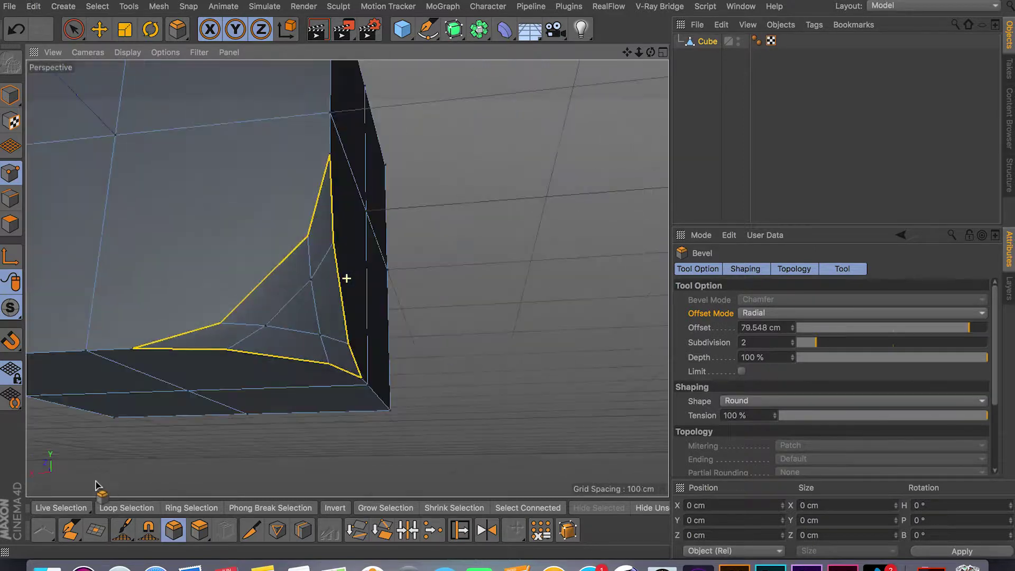
{"action": "scroll", "coordinate": [96, 485], "scroll_direction": "down", "scroll_amount": 10}
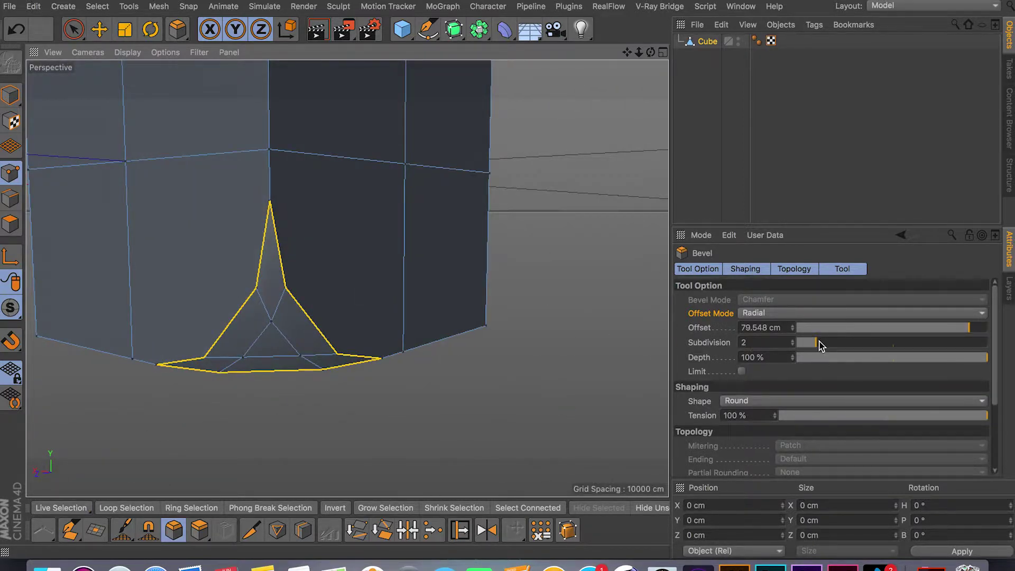
Set the corner bevel's subdivision to 7 and undo the bevel after inspecting it.
{"action": "left_click_drag", "start_coordinate": [815, 344], "coordinate": [842, 345]}
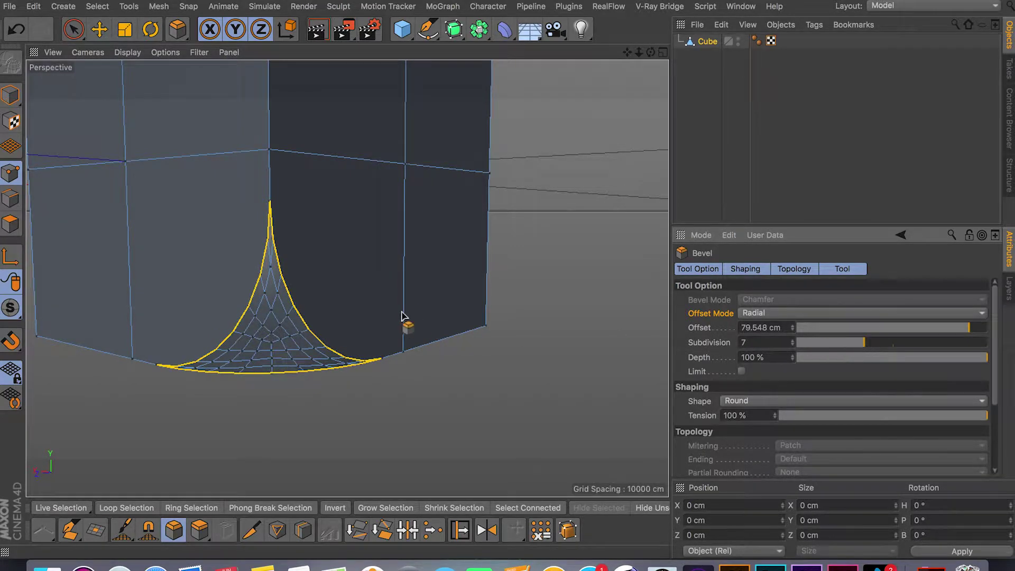
{"action": "mouse_move", "coordinate": [416, 307]}
{"action": "left_mouse_down", "text": "alt"}
{"action": "mouse_move", "coordinate": [376, 369]}
{"action": "mouse_move", "coordinate": [268, 422]}
{"action": "mouse_move", "coordinate": [305, 364]}
{"action": "mouse_move", "coordinate": [465, 351]}
{"action": "mouse_move", "coordinate": [566, 319]}
{"action": "mouse_move", "coordinate": [487, 265]}
{"action": "mouse_move", "coordinate": [370, 293]}
{"action": "mouse_move", "coordinate": [287, 358]}
{"action": "mouse_move", "coordinate": [252, 403]}
{"action": "mouse_move", "coordinate": [314, 335]}
{"action": "mouse_move", "coordinate": [451, 312]}
{"action": "mouse_move", "coordinate": [294, 310]}
{"action": "left_mouse_up", "text": "alt"}
{"action": "left_click_drag", "start_coordinate": [386, 373], "coordinate": [467, 378], "text": "alt"}
{"action": "key", "text": "super+z"}
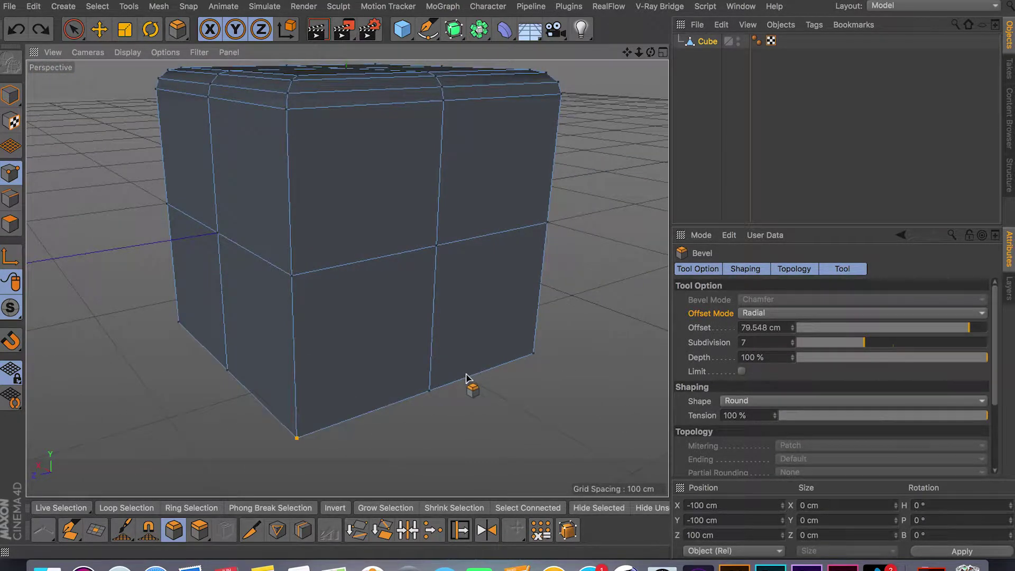
Select the center point of the cube's front face and bevel it with an offset of about 57.4 cm.
{"action": "mouse_move", "coordinate": [344, 231]}
{"action": "left_mouse_down", "text": "alt"}
{"action": "mouse_move", "coordinate": [381, 265]}
{"action": "mouse_move", "coordinate": [360, 242]}
{"action": "left_mouse_up", "text": "alt"}
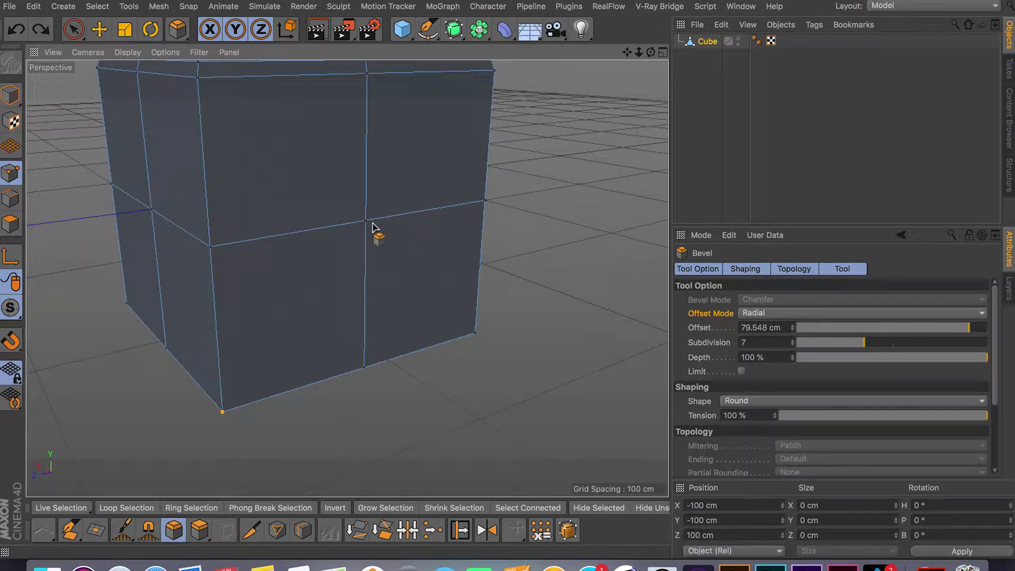
{"action": "left_click_drag", "start_coordinate": [365, 224], "coordinate": [418, 224]}
{"action": "key", "text": "super+z"}
{"action": "left_click", "coordinate": [75, 30]}
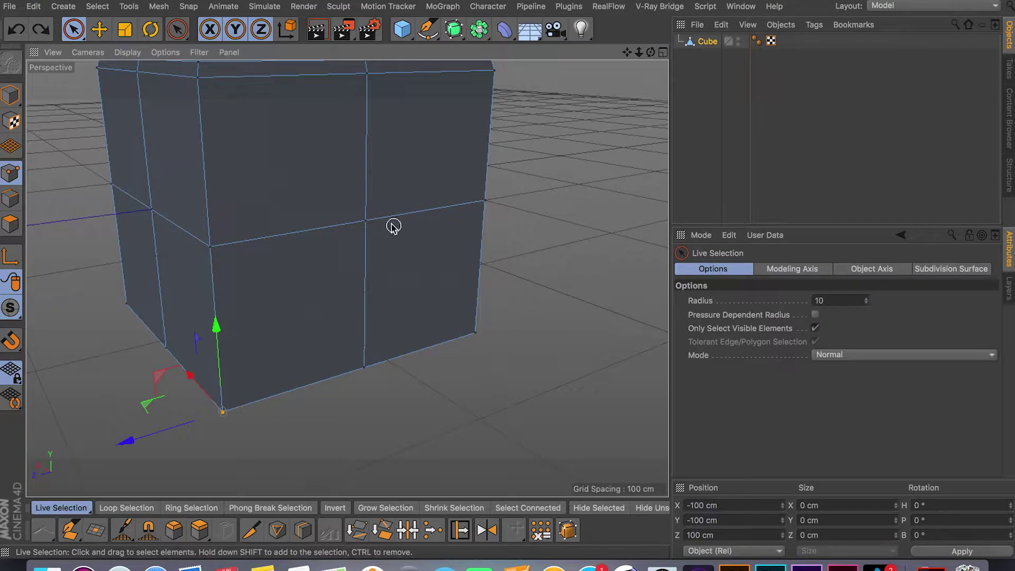
{"action": "left_click", "coordinate": [370, 220]}
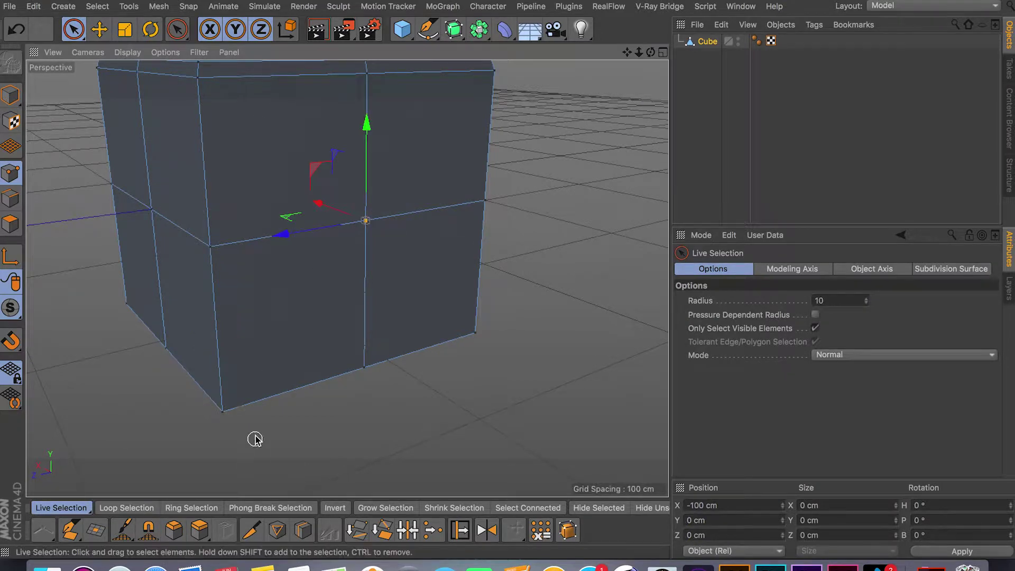
{"action": "left_click", "coordinate": [174, 530]}
{"action": "left_click_drag", "start_coordinate": [368, 221], "coordinate": [445, 227]}
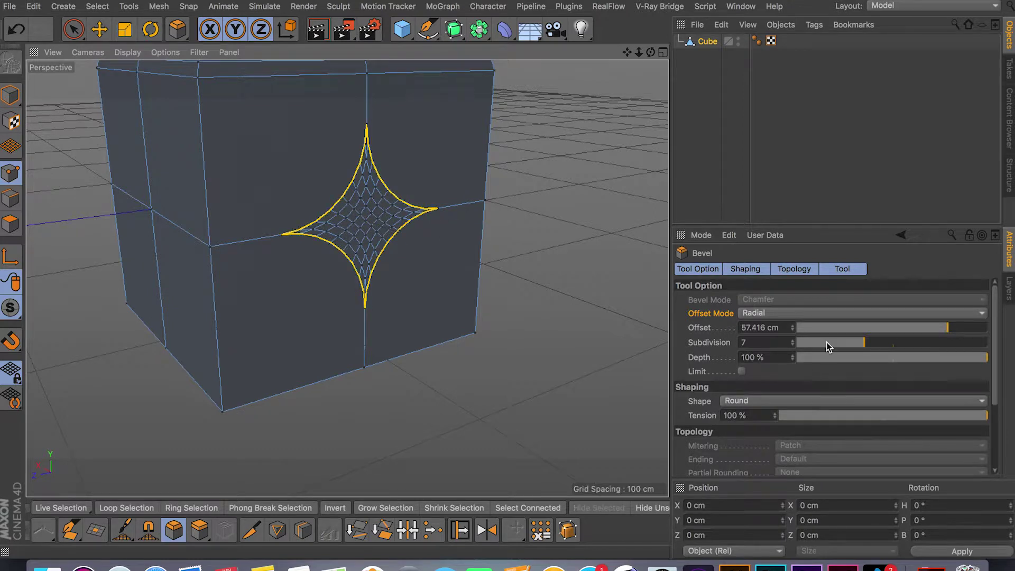
Set the center point bevel's depth to -100 % and its subdivision to 2.
{"action": "left_click_drag", "start_coordinate": [967, 368], "coordinate": [746, 364]}
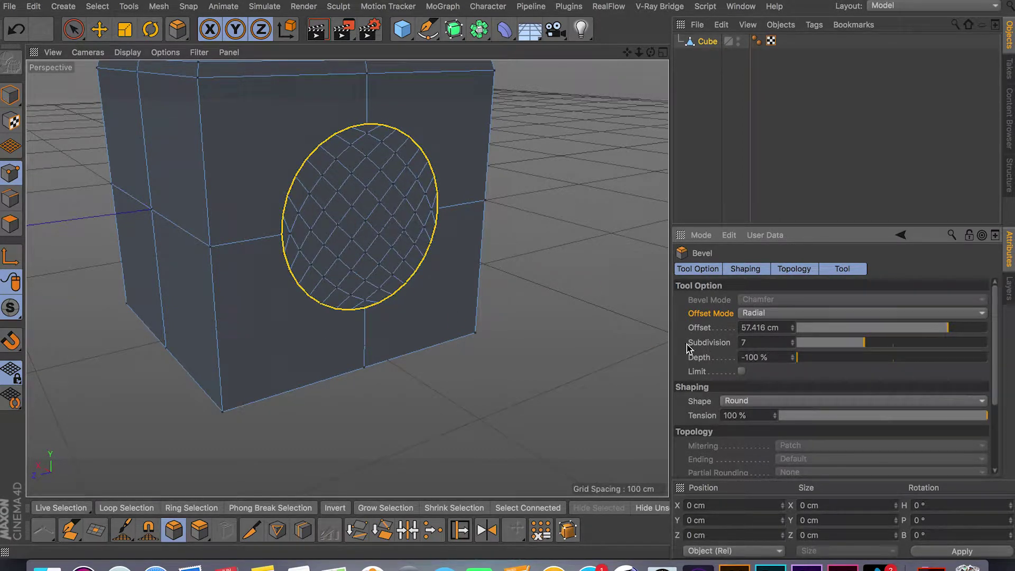
{"action": "left_click_drag", "start_coordinate": [865, 347], "coordinate": [816, 344]}
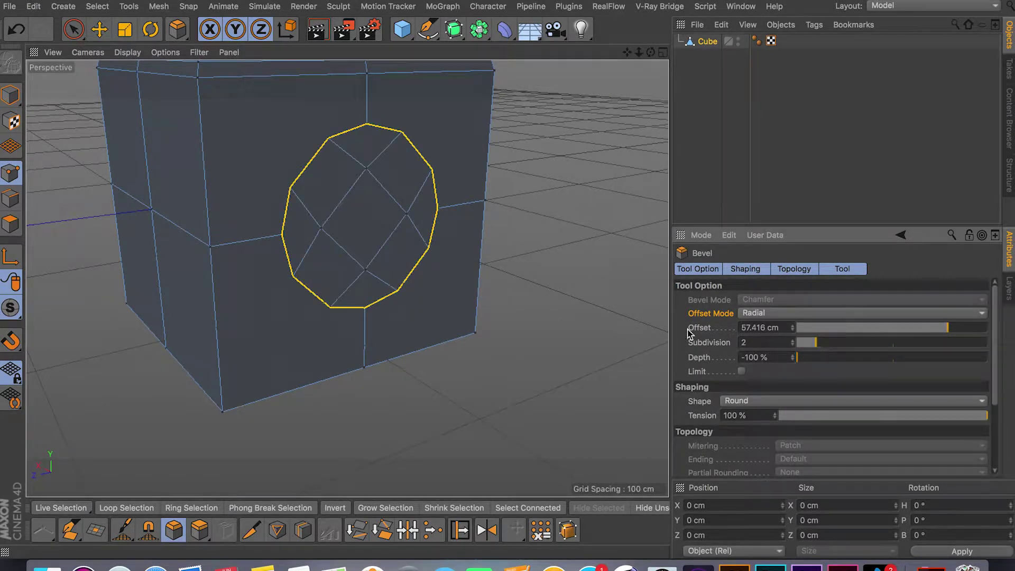
{"action": "left_click_drag", "start_coordinate": [473, 265], "coordinate": [454, 272], "text": "alt"}
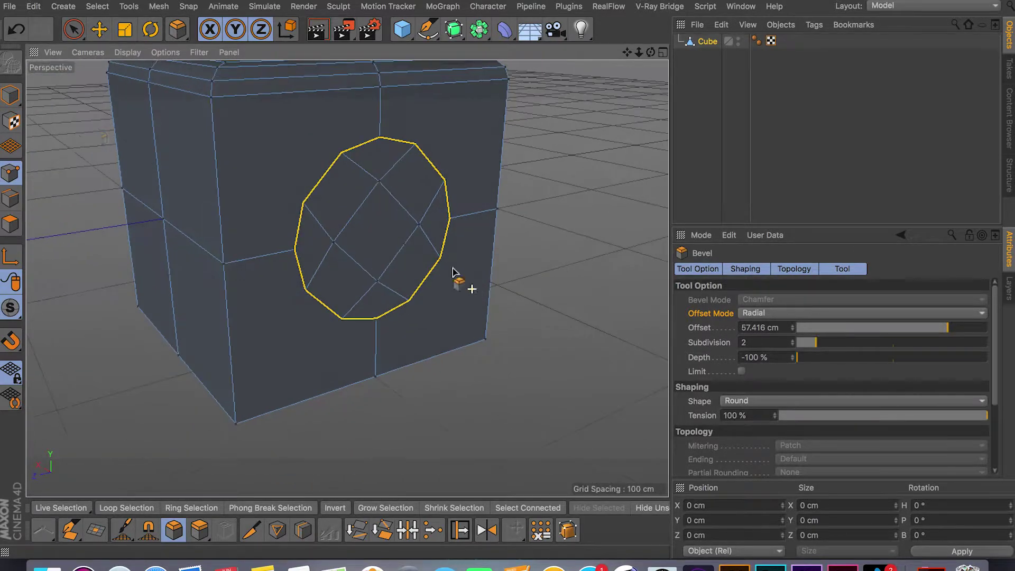
Delete the inner points of the circular bevel to open a round hole in the front face.
{"action": "left_click", "coordinate": [79, 33]}
{"action": "left_click", "coordinate": [377, 184]}
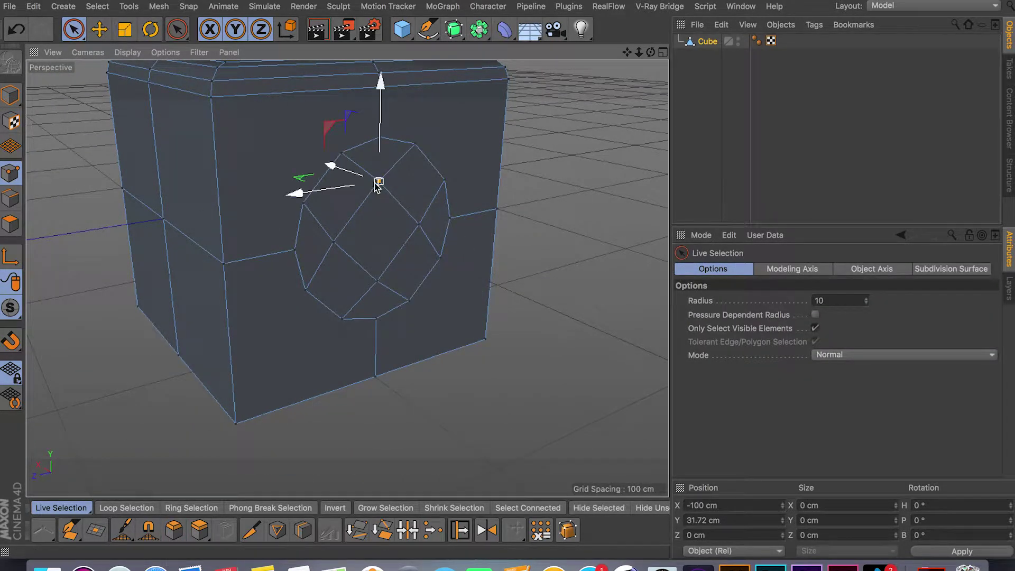
{"action": "key", "text": "Delete"}
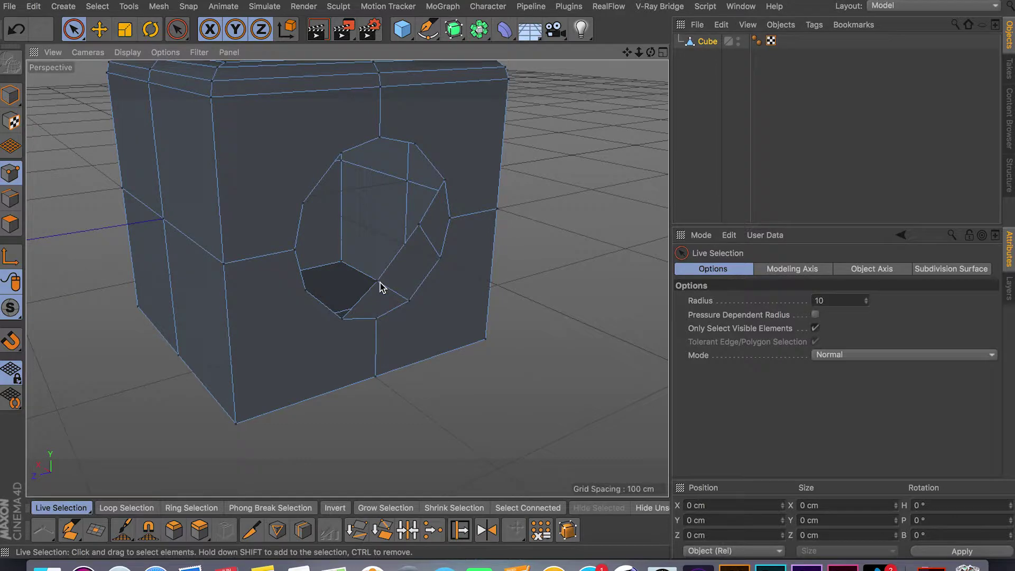
{"action": "left_click", "coordinate": [419, 225]}
{"action": "key", "text": "Delete"}
Use Line Cut to connect the hole's upper rim points to the two upper corners of the front face.
{"action": "scroll", "coordinate": [455, 295], "scroll_direction": "up", "scroll_amount": 3}
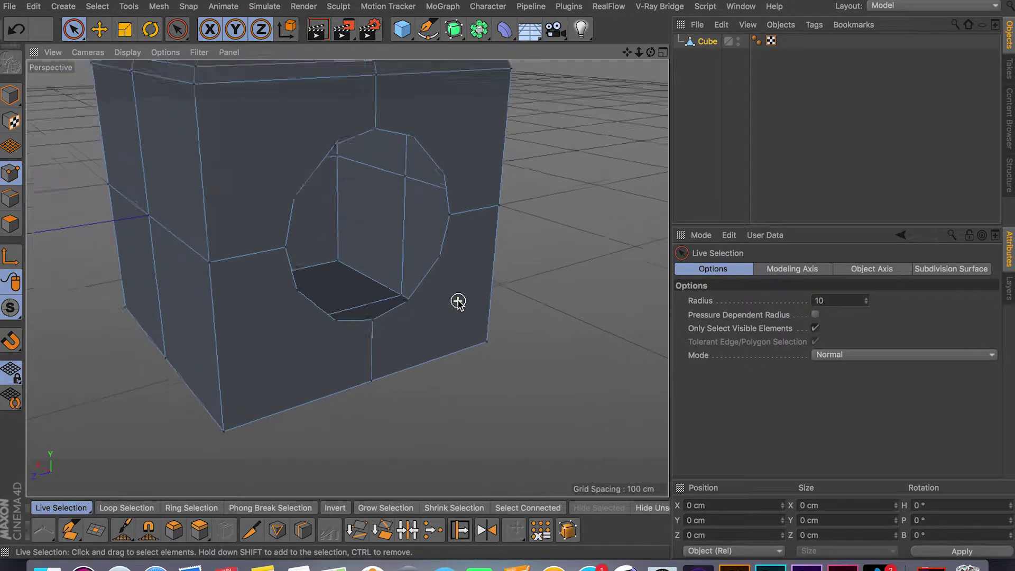
{"action": "scroll", "coordinate": [458, 302], "scroll_direction": "down", "scroll_amount": 3}
{"action": "left_click_drag", "start_coordinate": [458, 304], "coordinate": [384, 390], "text": "alt"}
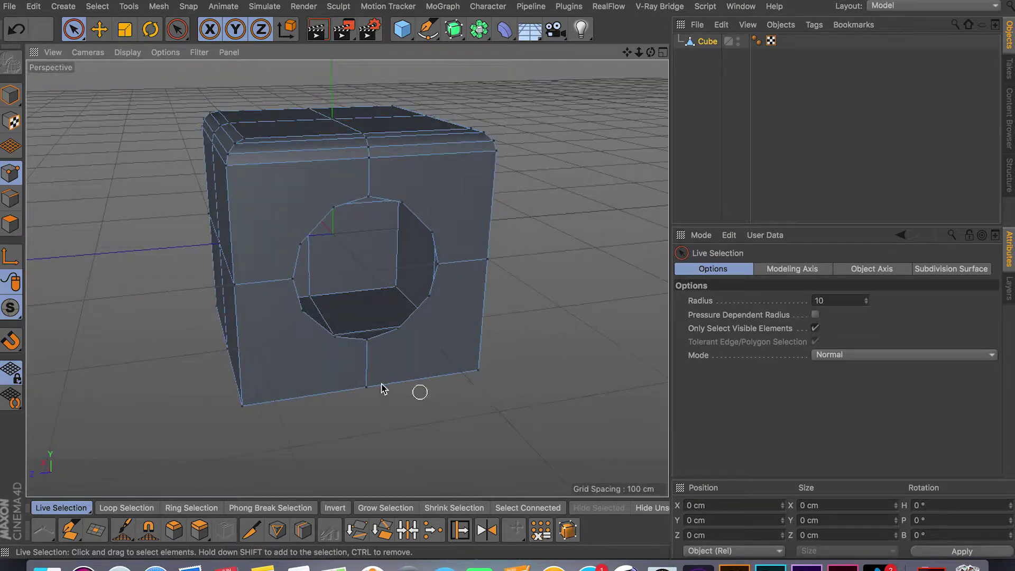
{"action": "left_click_drag", "start_coordinate": [312, 228], "coordinate": [341, 192], "text": "alt"}
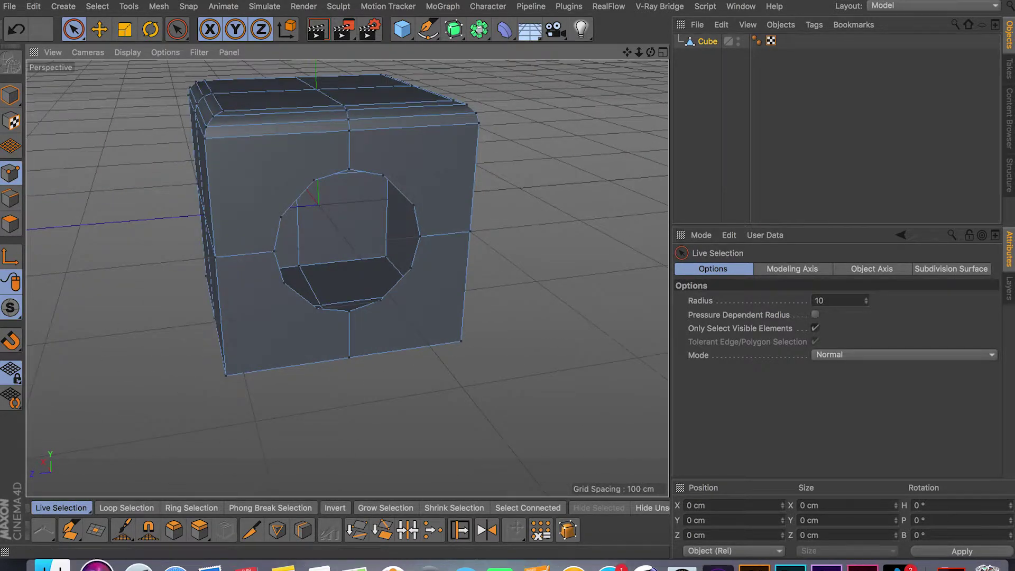
{"action": "left_click", "coordinate": [252, 529]}
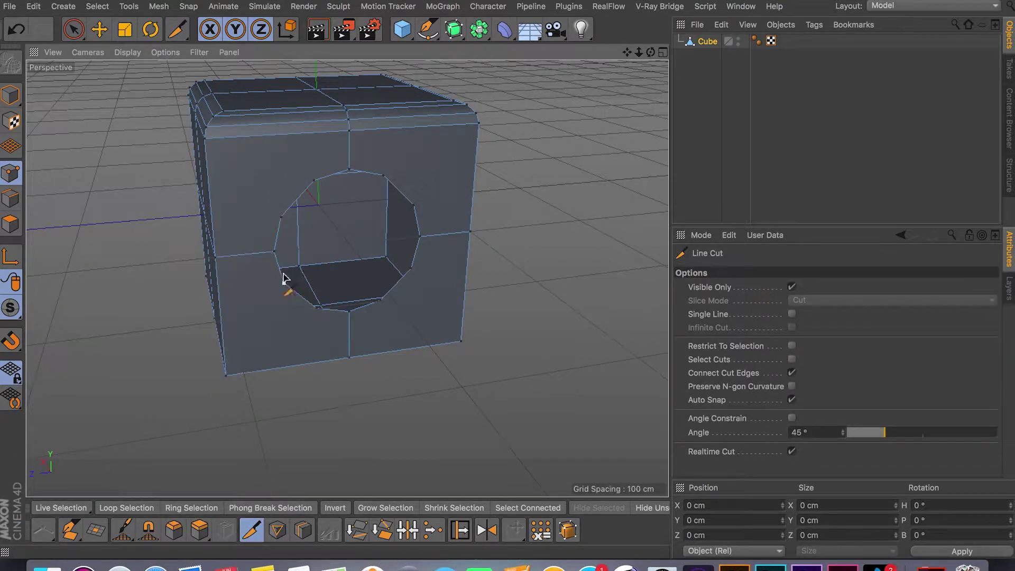
{"action": "left_click", "coordinate": [384, 175]}
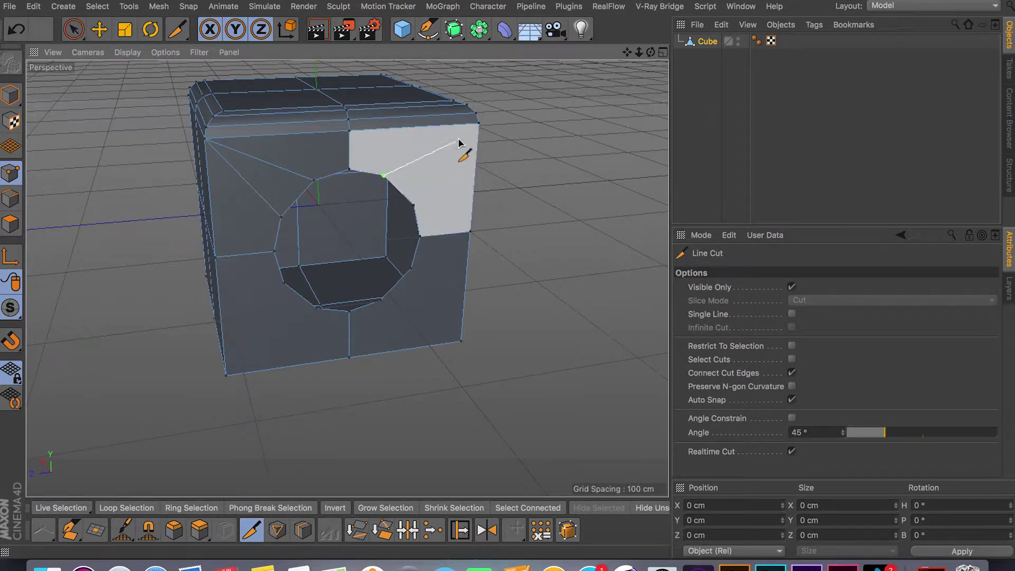
{"action": "left_click", "coordinate": [480, 124]}
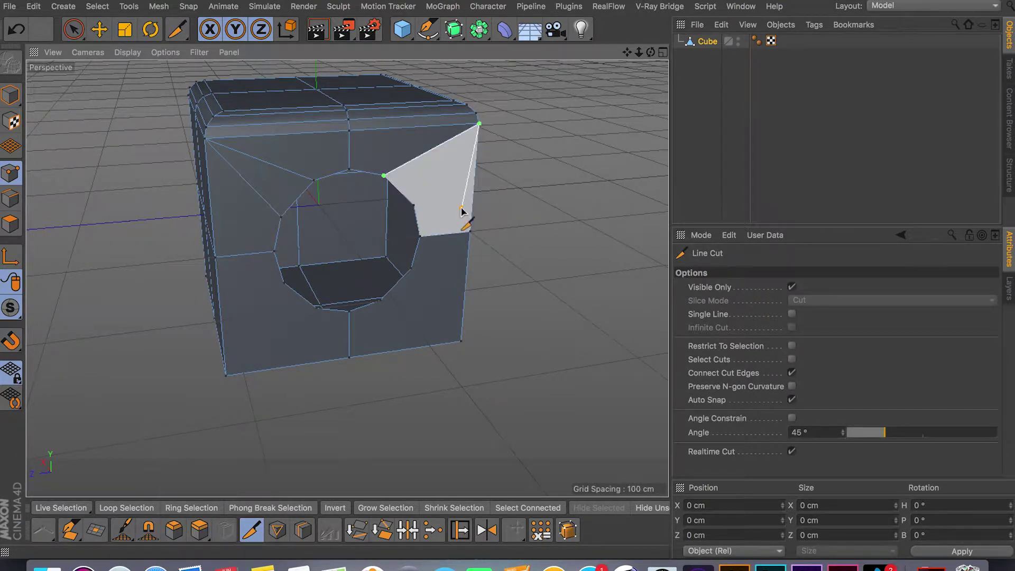
{"action": "left_click", "coordinate": [414, 205]}
{"action": "left_click", "coordinate": [478, 124]}
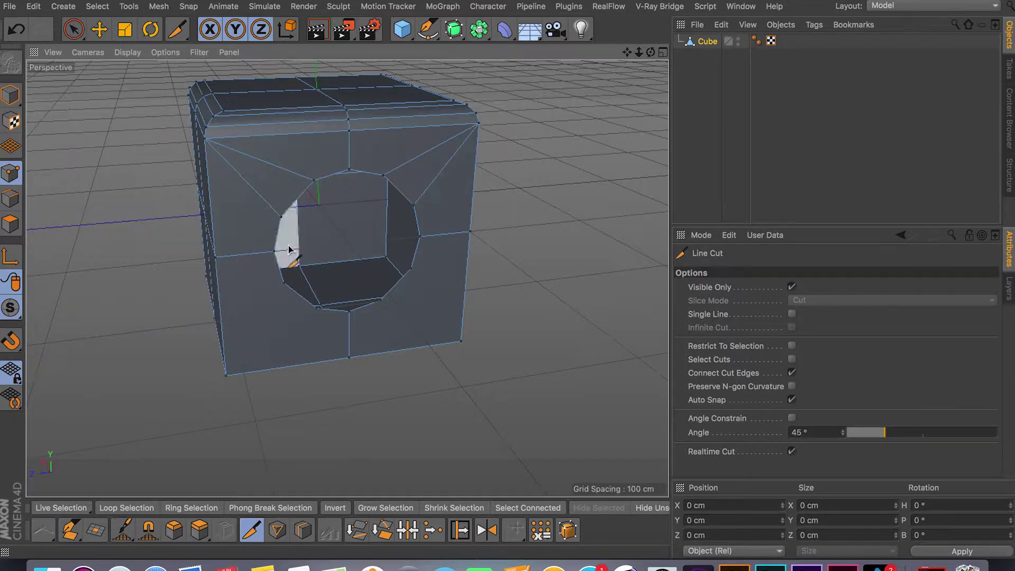
Cut lines from the hole's lower rim points to the two lower corners of the front face.
{"action": "left_click", "coordinate": [285, 284]}
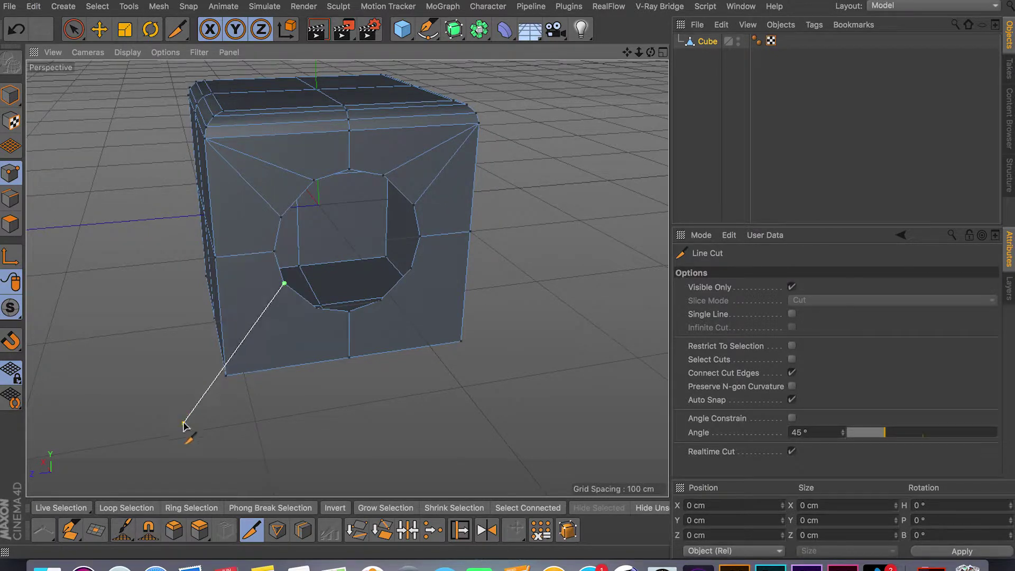
{"action": "left_click", "coordinate": [226, 377]}
{"action": "left_click", "coordinate": [316, 308]}
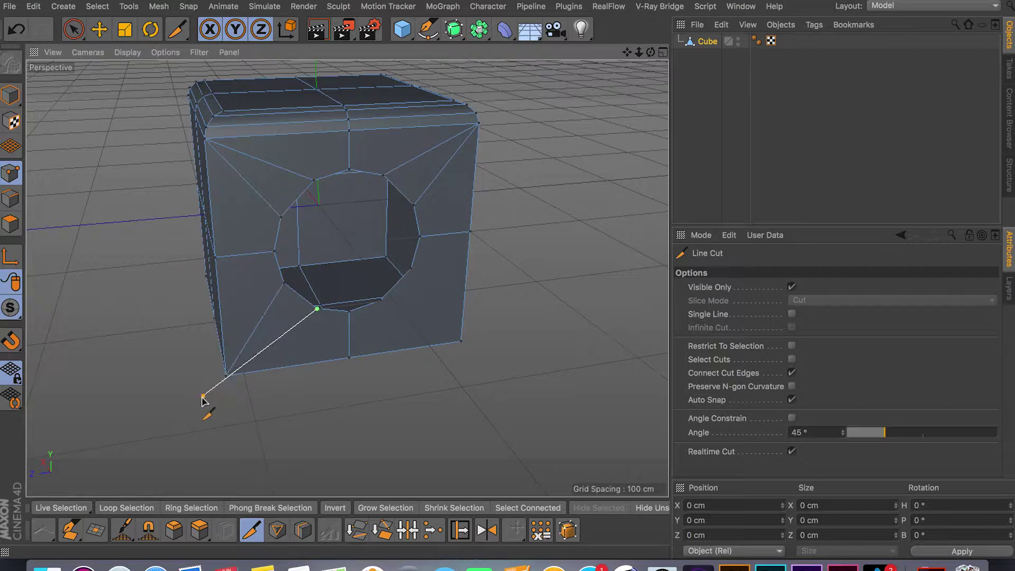
{"action": "left_click", "coordinate": [226, 376]}
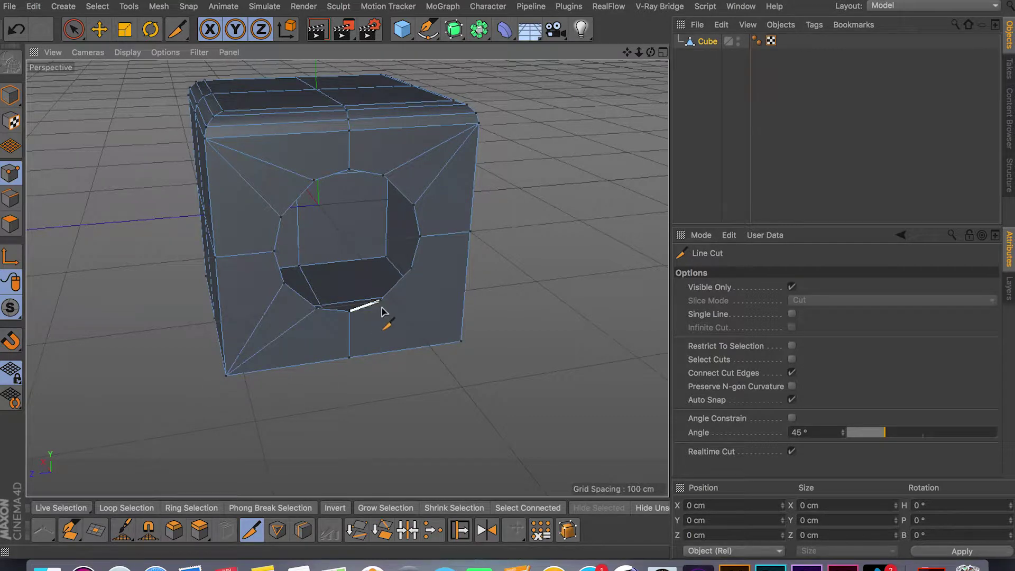
{"action": "left_click", "coordinate": [381, 300]}
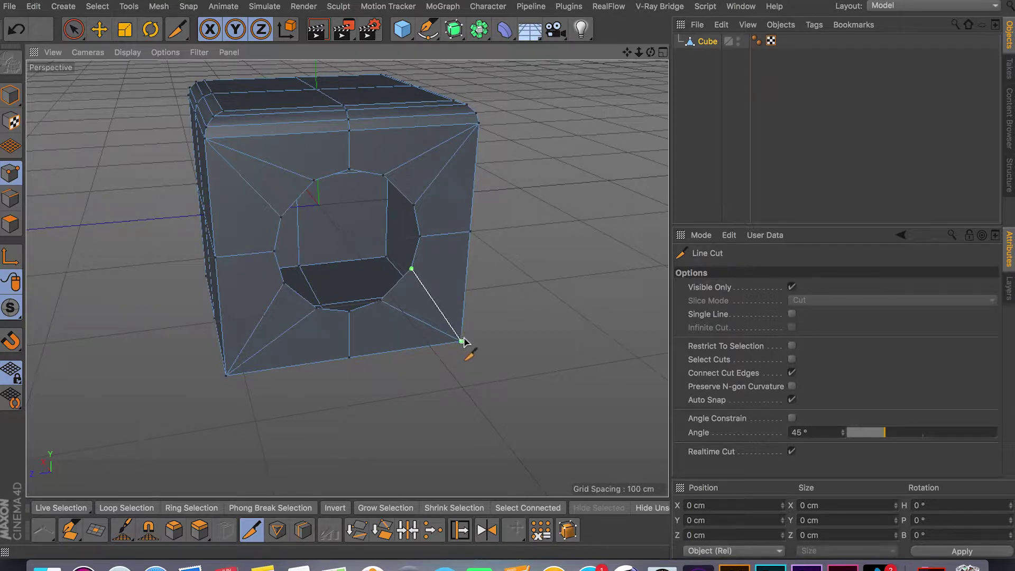
{"action": "left_click", "coordinate": [386, 257]}
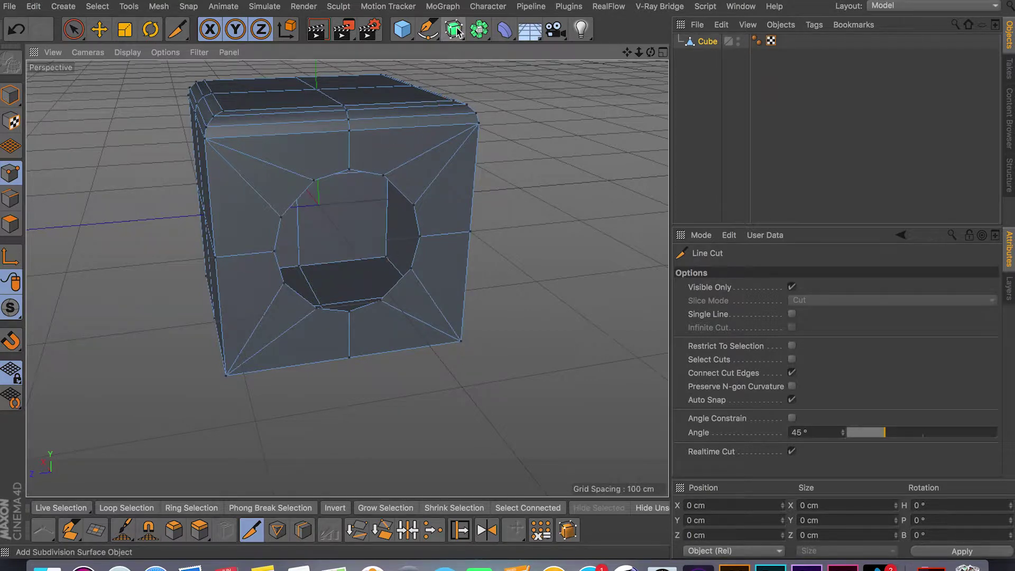
Add a Subdivision Surface, make the cube its child and inspect the smoothed hole with nothing selected.
{"action": "left_click_drag", "start_coordinate": [458, 31], "coordinate": [526, 53]}
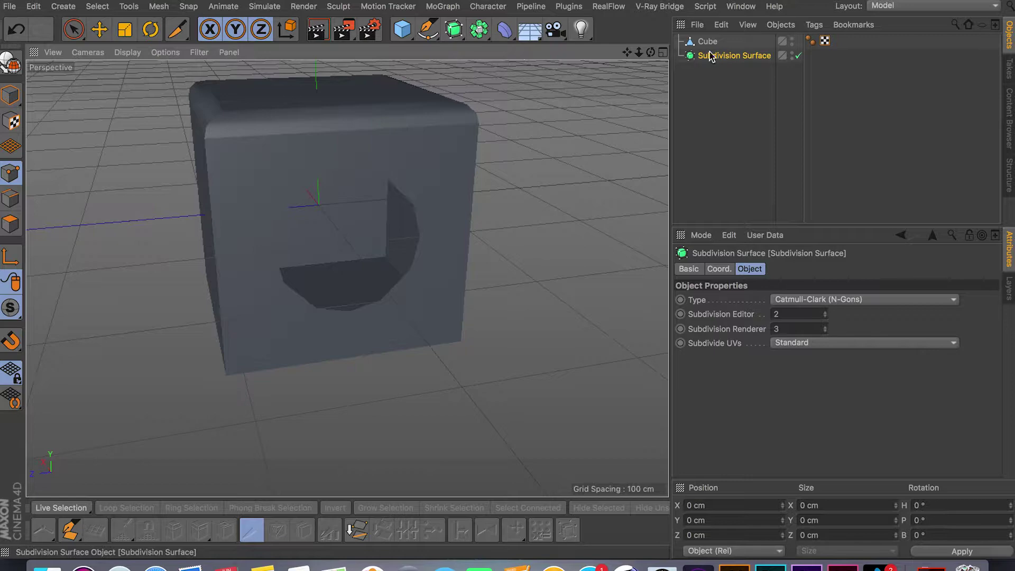
{"action": "left_click_drag", "start_coordinate": [713, 59], "coordinate": [712, 61]}
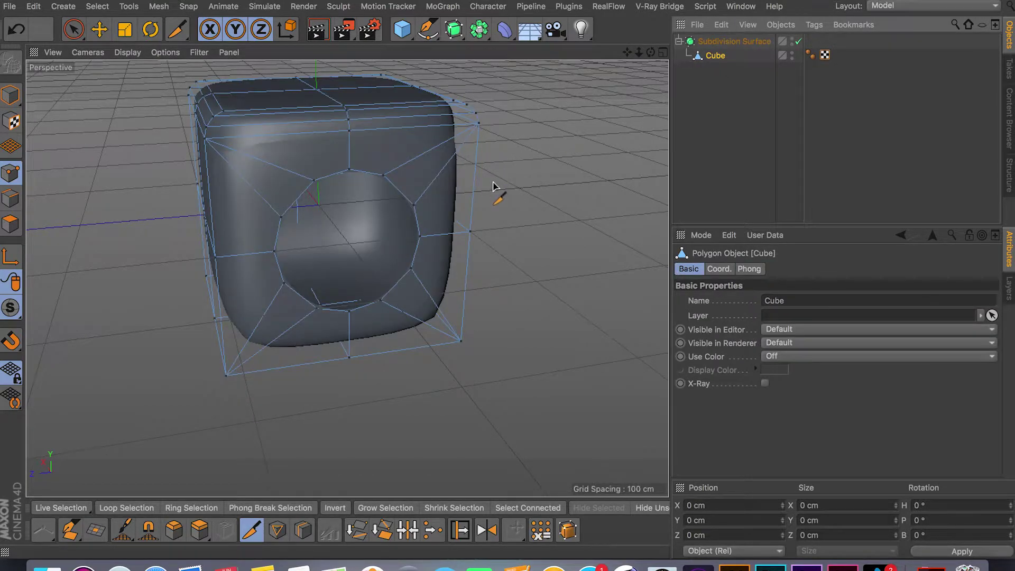
{"action": "left_click_drag", "start_coordinate": [493, 186], "coordinate": [536, 181], "text": "alt"}
{"action": "left_click", "coordinate": [72, 31]}
{"action": "left_click_drag", "start_coordinate": [129, 170], "coordinate": [209, 228], "text": "alt"}
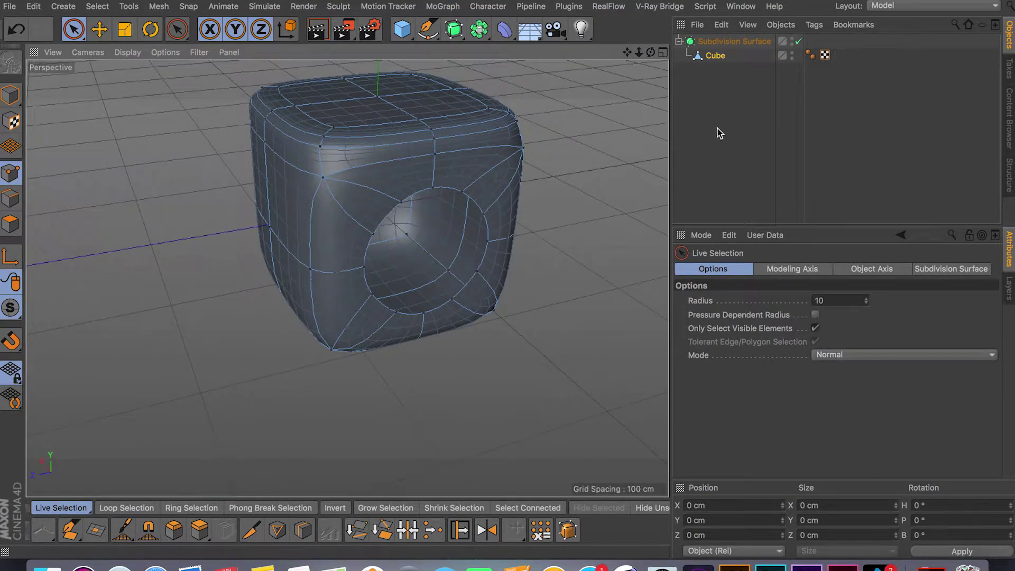
{"action": "left_click", "coordinate": [720, 133]}
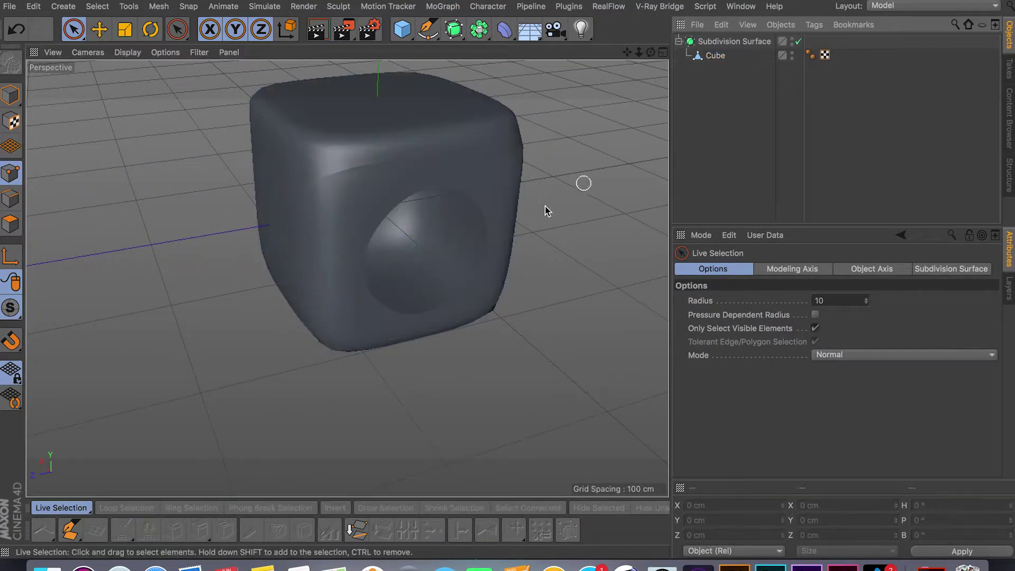
Activate the Bevel tool for the cube, set its shape to User and reshape the user curve.
{"action": "left_click", "coordinate": [715, 57]}
{"action": "left_click", "coordinate": [173, 530]}
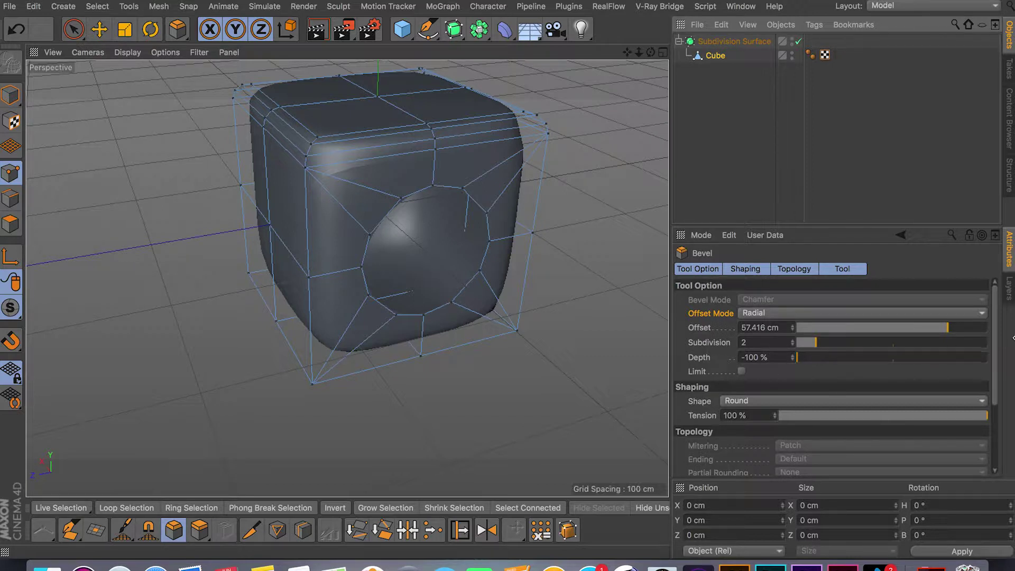
{"action": "left_click_drag", "start_coordinate": [995, 343], "coordinate": [994, 413]}
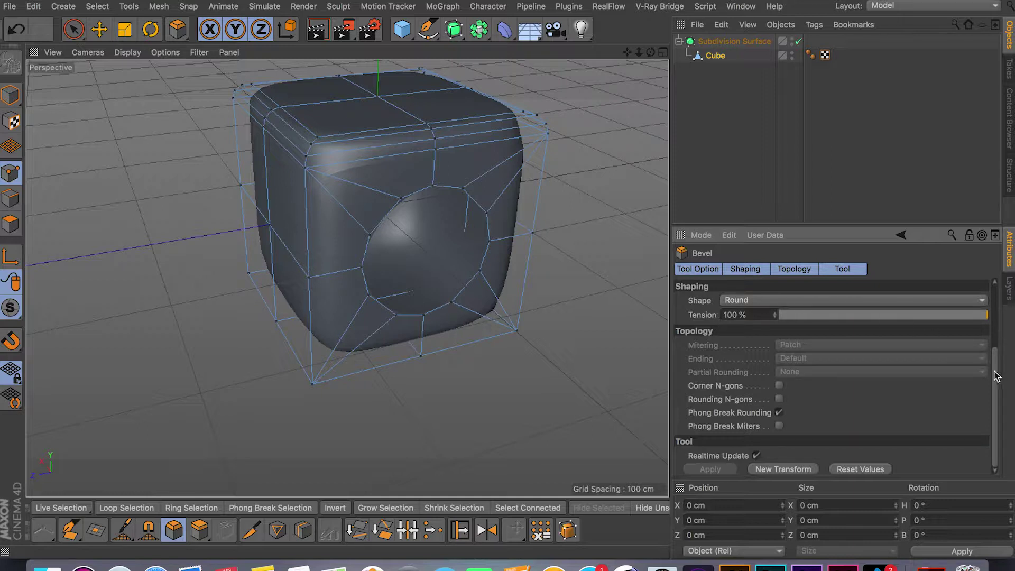
{"action": "left_click_drag", "start_coordinate": [997, 376], "coordinate": [997, 348]}
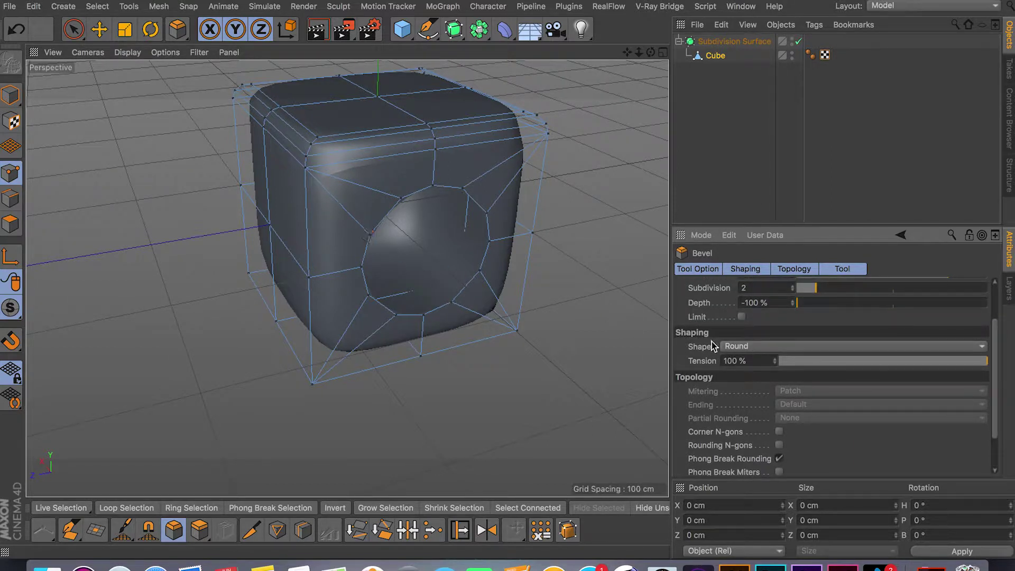
{"action": "left_click", "coordinate": [746, 347]}
{"action": "left_click", "coordinate": [768, 376]}
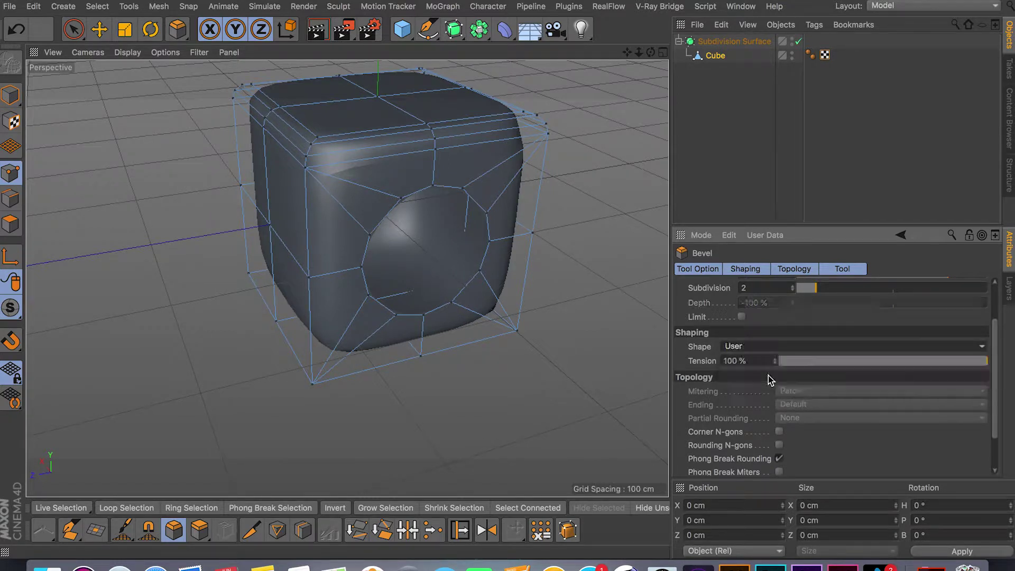
{"action": "left_click_drag", "start_coordinate": [832, 379], "coordinate": [870, 464]}
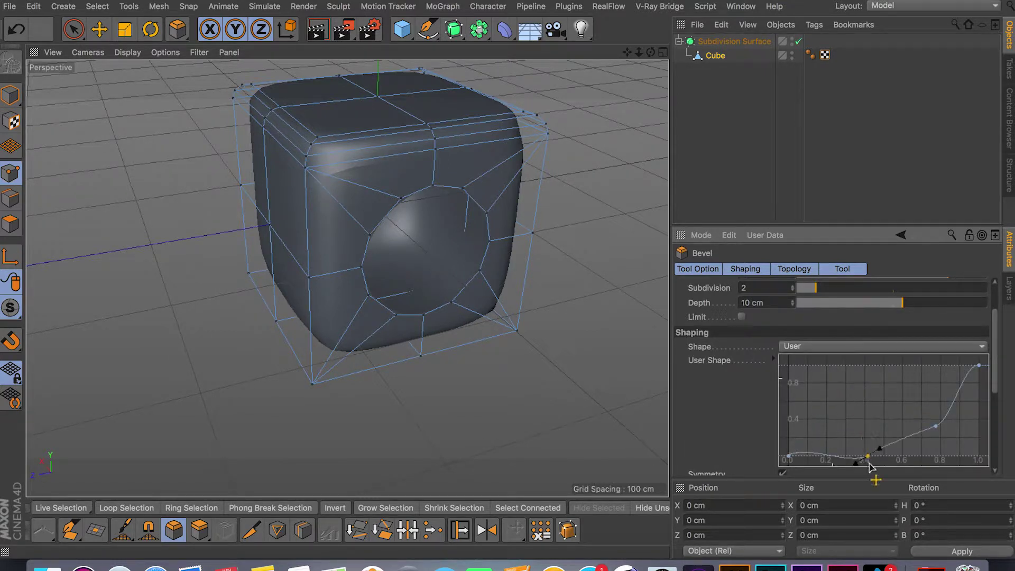
{"action": "left_click_drag", "start_coordinate": [996, 377], "coordinate": [997, 399]}
{"action": "scroll", "coordinate": [981, 384], "scroll_direction": "down", "scroll_amount": 5}
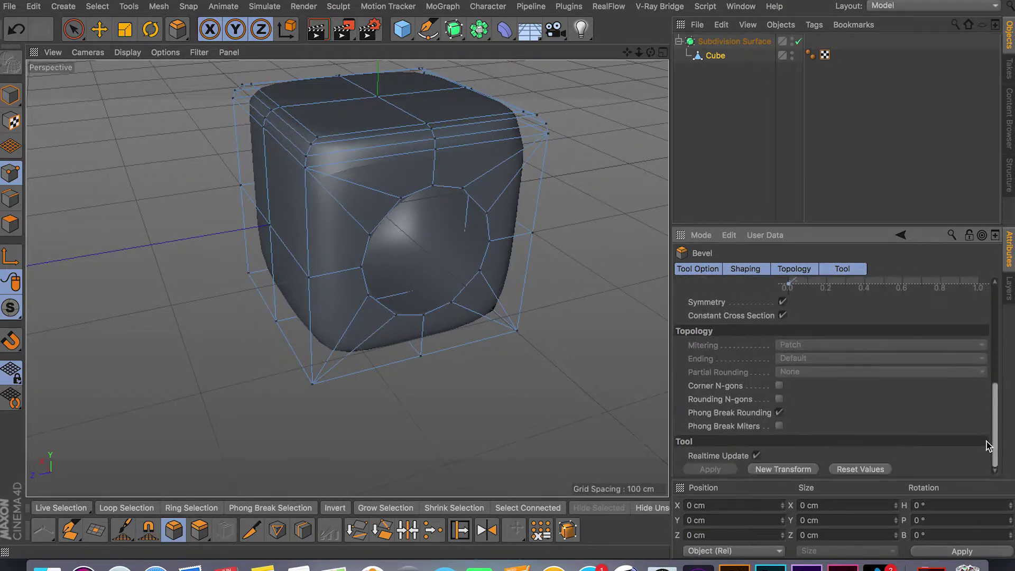
{"action": "scroll", "coordinate": [987, 442], "scroll_direction": "up", "scroll_amount": 8}
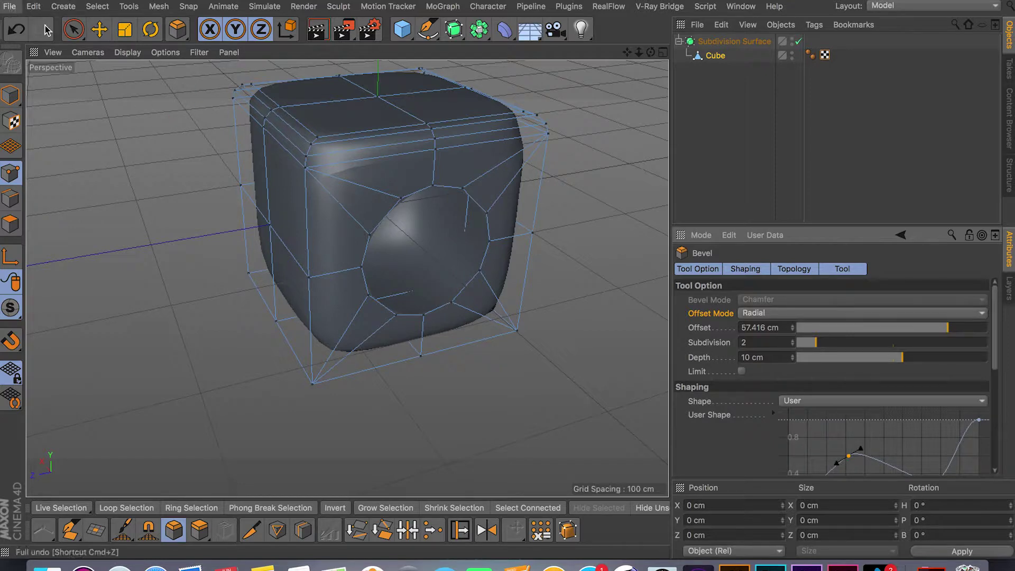
Return to Live Selection, reselect the cube and turn off the Subdivision Surface.
{"action": "left_click", "coordinate": [75, 32]}
{"action": "middle_click_drag", "start_coordinate": [365, 231], "coordinate": [251, 242], "text": "alt"}
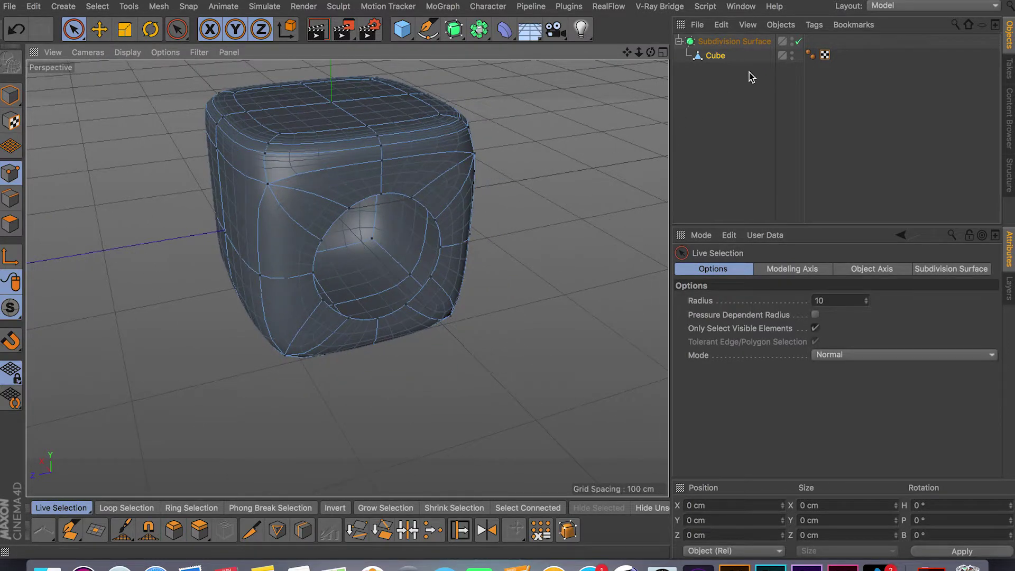
{"action": "left_click", "coordinate": [752, 77]}
{"action": "left_click", "coordinate": [717, 56]}
{"action": "key", "text": "q"}
In polygon mode, select the two upper polygons of the side next to the hole and extrude them outward about 77.7 cm along Z.
{"action": "left_click_drag", "start_coordinate": [365, 217], "coordinate": [34, 260], "text": "alt"}
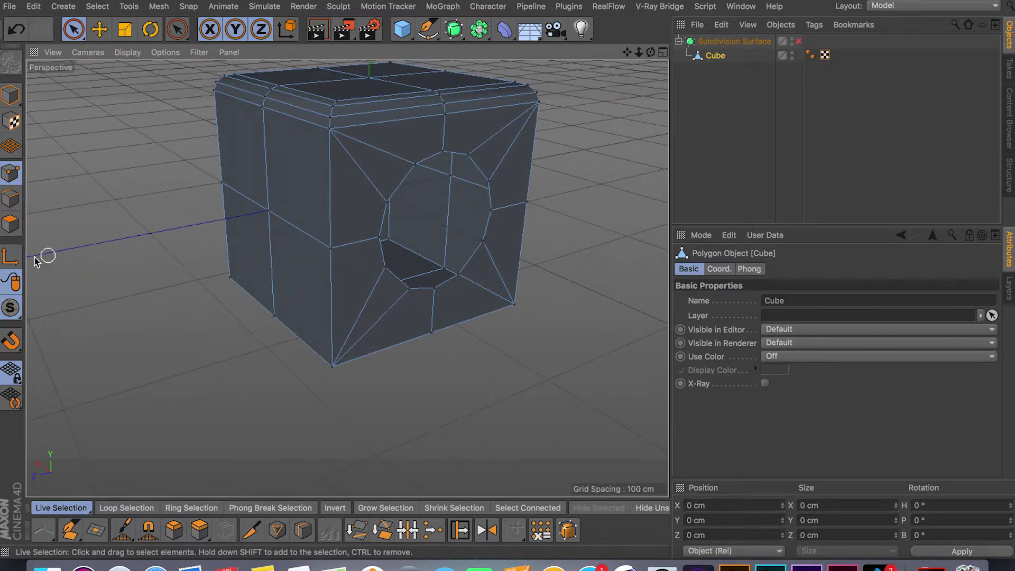
{"action": "left_click", "coordinate": [18, 224]}
{"action": "left_click", "coordinate": [115, 211]}
{"action": "left_click", "coordinate": [268, 183]}
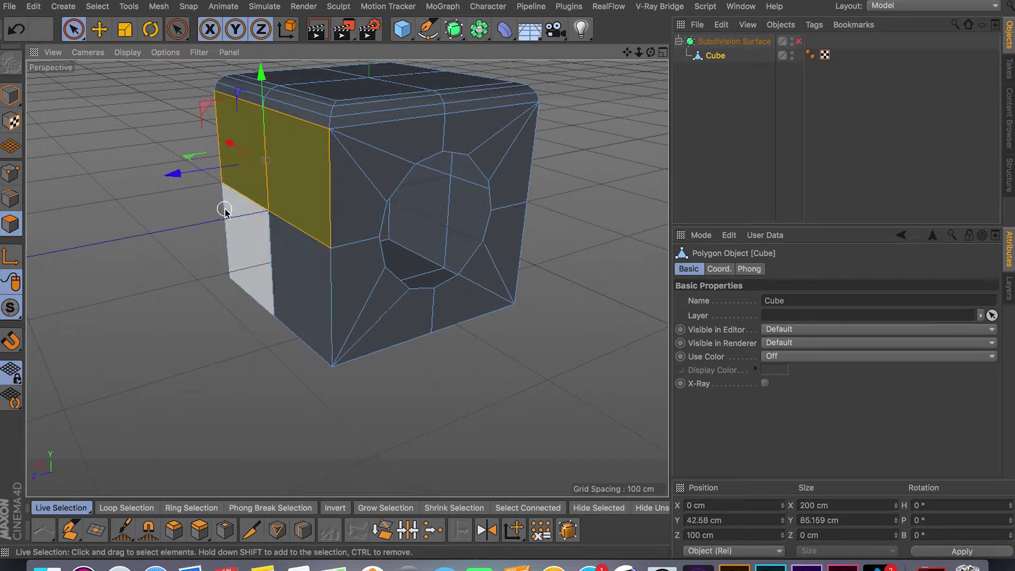
{"action": "left_click_drag", "start_coordinate": [224, 168], "coordinate": [124, 182], "text": "ctrl"}
{"action": "middle_click_drag", "start_coordinate": [186, 202], "coordinate": [238, 209], "text": "alt"}
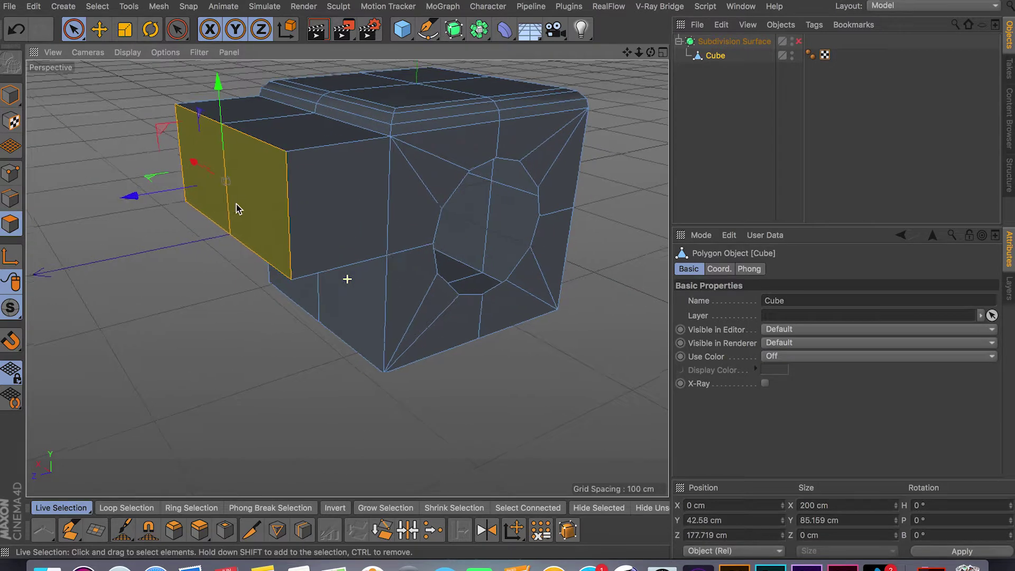
{"action": "left_click_drag", "start_coordinate": [237, 209], "coordinate": [257, 214], "text": "alt"}
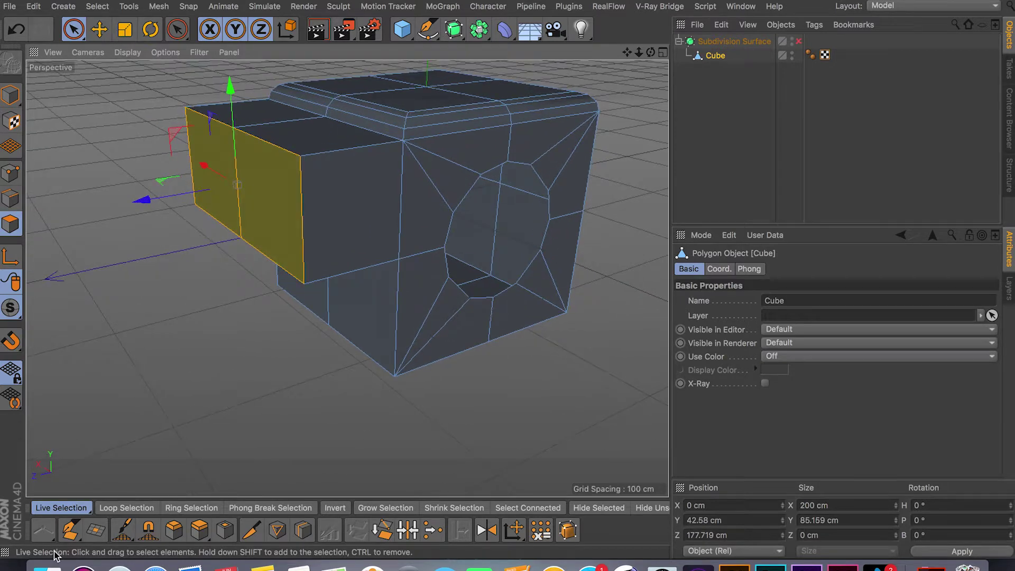
In edge mode, loop-select the outer edges of the extruded block and bevel them with an offset of about 21.5 cm.
{"action": "left_click", "coordinate": [181, 531]}
{"action": "left_click", "coordinate": [11, 198]}
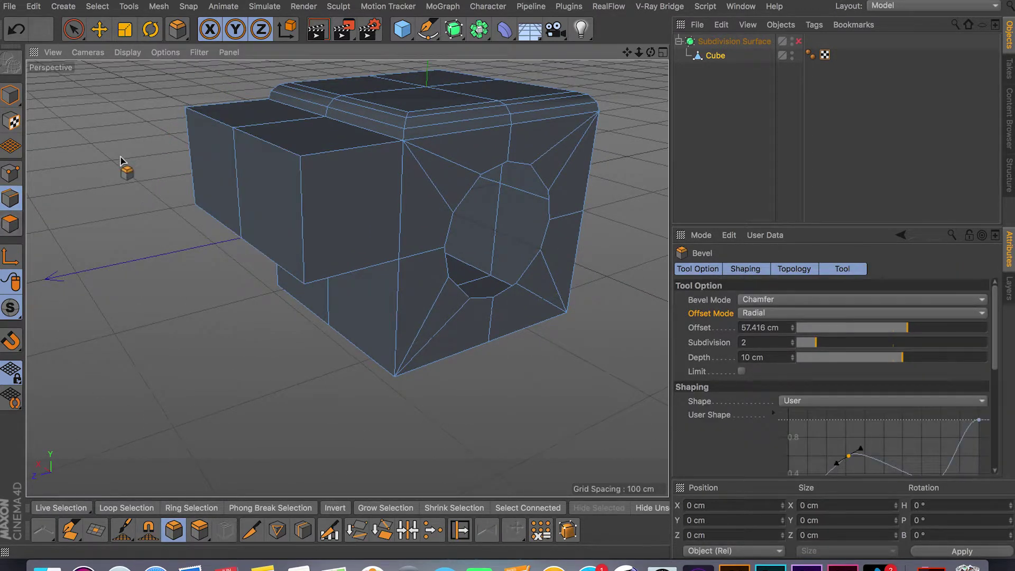
{"action": "key", "text": "u"}
{"action": "key", "text": "l"}
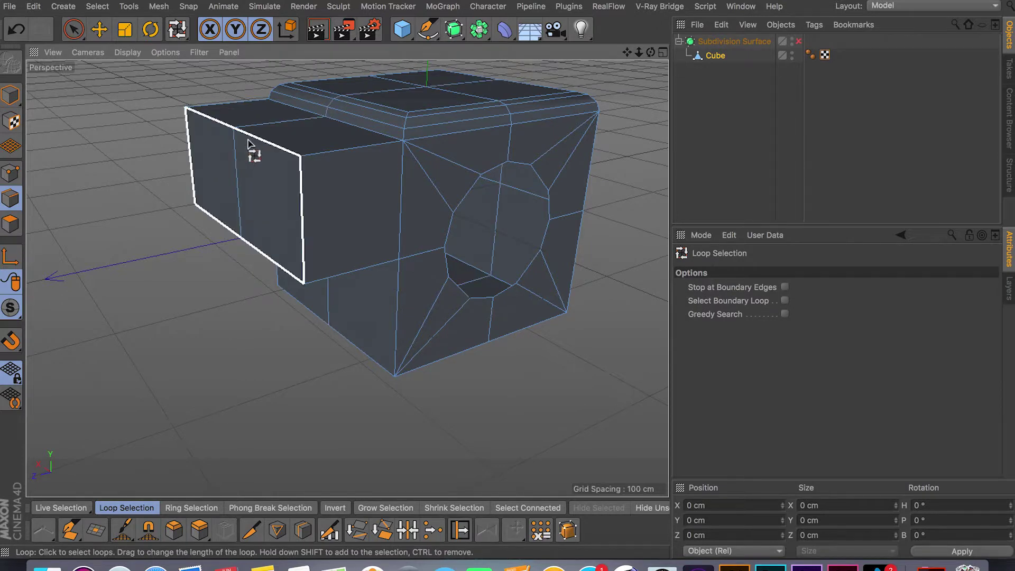
{"action": "left_click", "coordinate": [248, 143]}
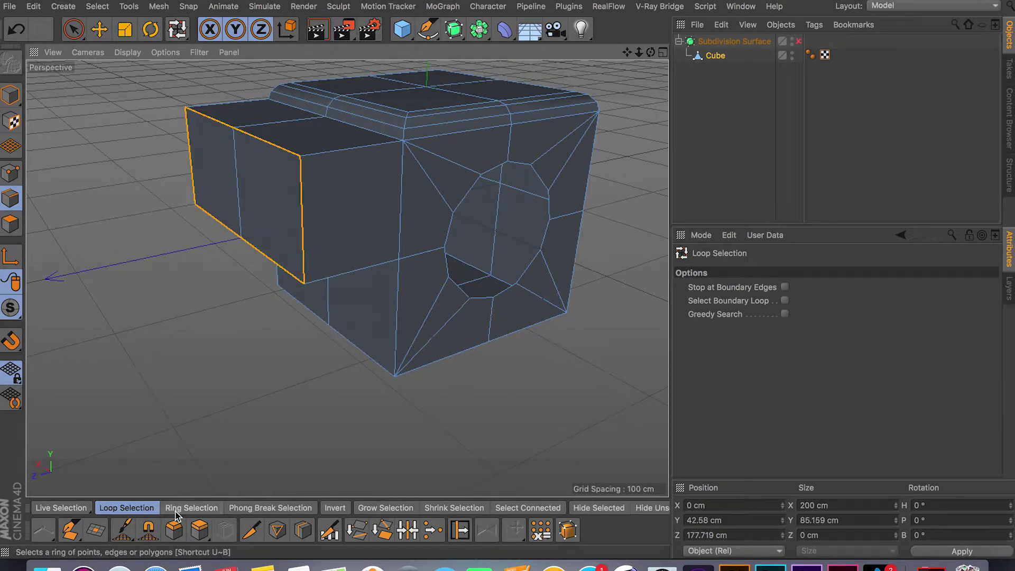
{"action": "left_click", "coordinate": [174, 530]}
{"action": "left_click_drag", "start_coordinate": [284, 156], "coordinate": [341, 163]}
{"action": "mouse_move", "coordinate": [346, 302]}
{"action": "left_mouse_down", "text": "alt"}
{"action": "mouse_move", "coordinate": [64, 308]}
{"action": "mouse_move", "coordinate": [305, 268]}
{"action": "mouse_move", "coordinate": [347, 278]}
{"action": "left_mouse_up", "text": "alt"}
{"action": "mouse_move", "coordinate": [347, 279]}
{"action": "left_mouse_down", "text": "alt"}
{"action": "mouse_move", "coordinate": [363, 274]}
{"action": "mouse_move", "coordinate": [295, 318]}
{"action": "mouse_move", "coordinate": [276, 416]}
{"action": "left_mouse_up", "text": "alt"}
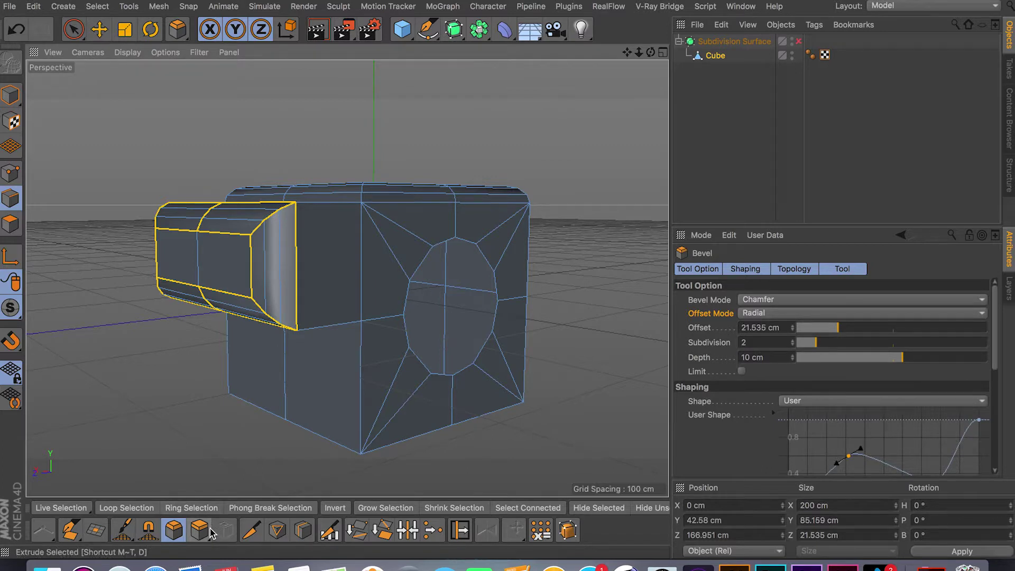